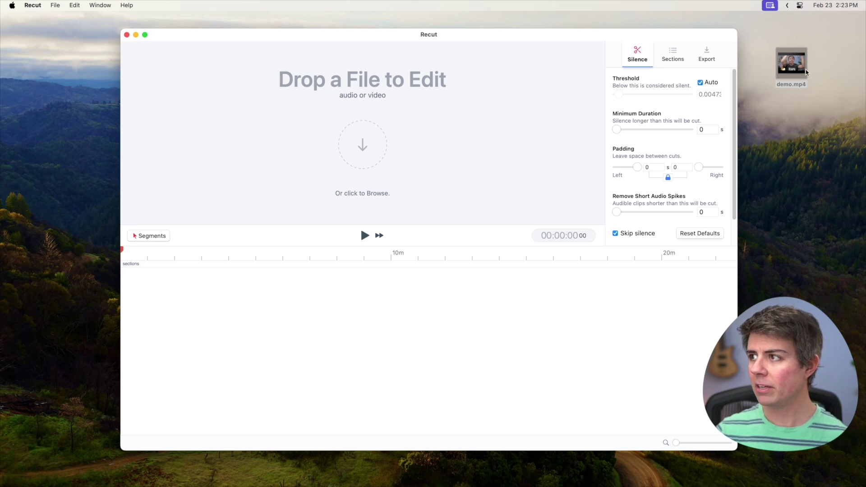
# Load demo.mp4 from the desktop and set the silence threshold manually to 0.0112 instead of automatic
pyautogui.moveTo(802, 70); pyautogui.dragTo(370, 355)
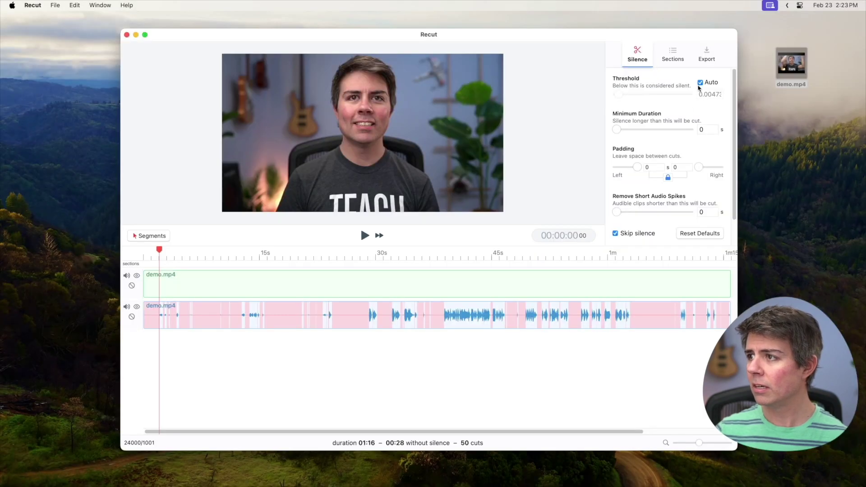
pyautogui.click(700, 86)
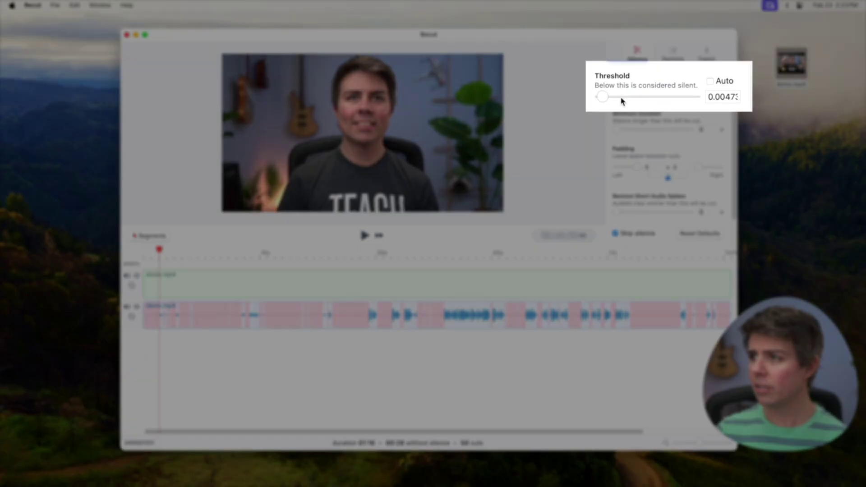
pyautogui.moveTo(605, 98); pyautogui.dragTo(607, 98)
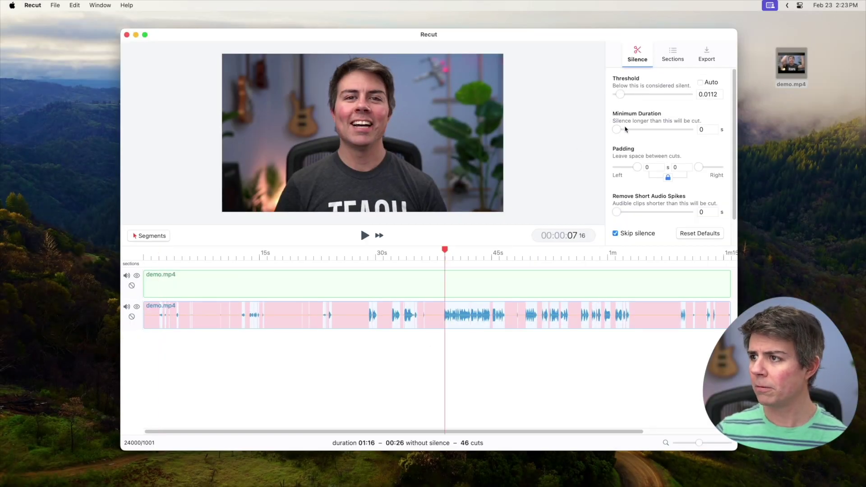
# Set the minimum silence duration to about 0.183 s and the linked left and right padding to 0.2166 s
pyautogui.moveTo(619, 130); pyautogui.dragTo(608, 132)
pyautogui.moveTo(638, 171); pyautogui.dragTo(636, 171)
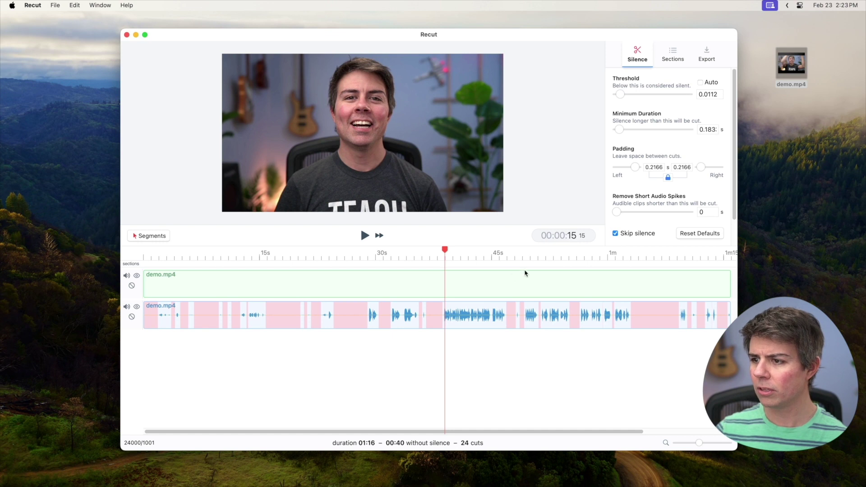
pyautogui.moveTo(617, 212); pyautogui.dragTo(617, 214)
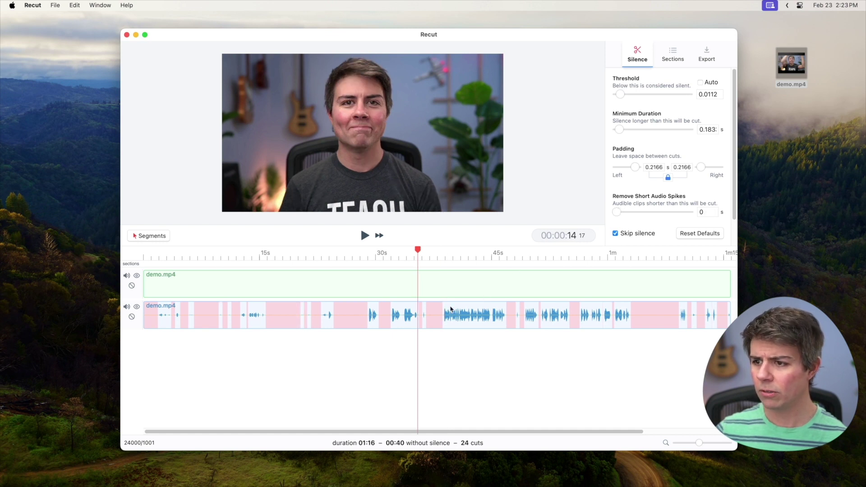
# Play back the area before the main speech and cut all segments from the start up to about 39 s
pyautogui.moveTo(418, 251); pyautogui.dragTo(404, 256)
pyautogui.press('space')
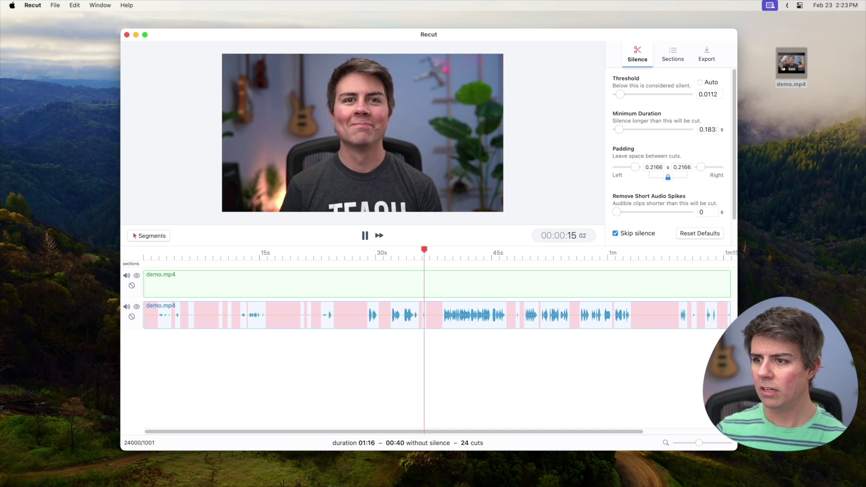
pyautogui.press('space')
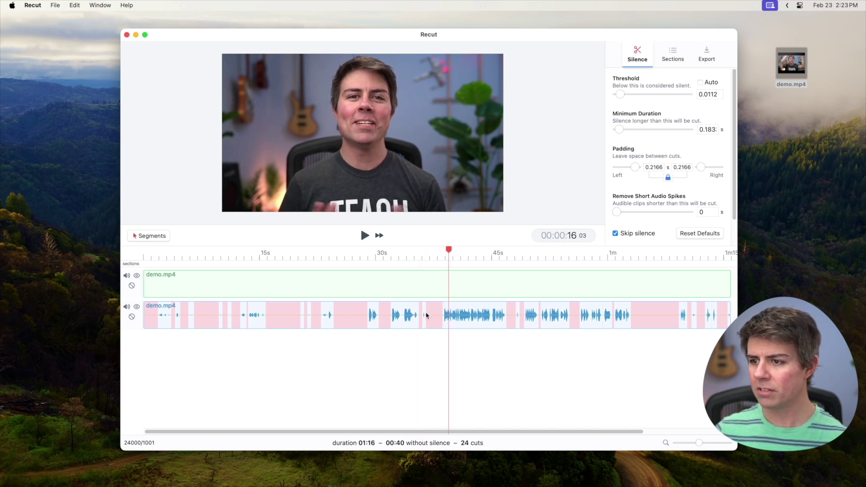
pyautogui.moveTo(427, 316); pyautogui.dragTo(164, 306)
pyautogui.press('BackSpace')
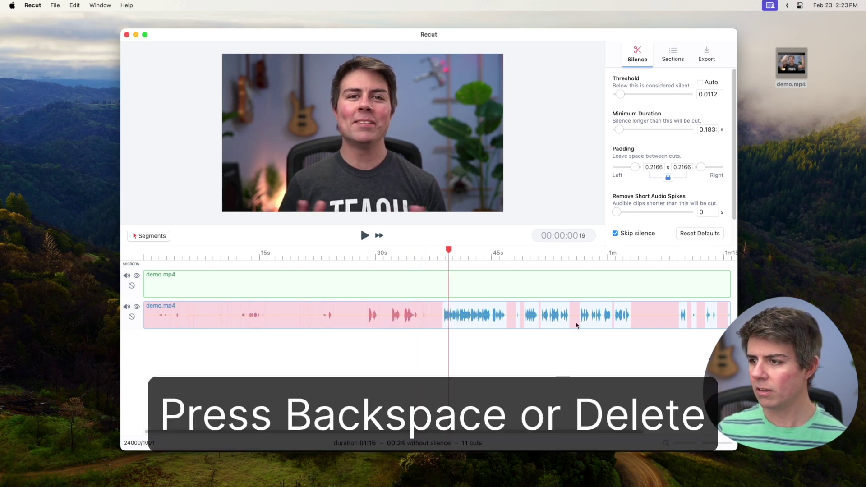
# Play back the end of the usable speech and cut all remaining segments after about 1 min 3 s
pyautogui.moveTo(627, 431); pyautogui.dragTo(655, 432)
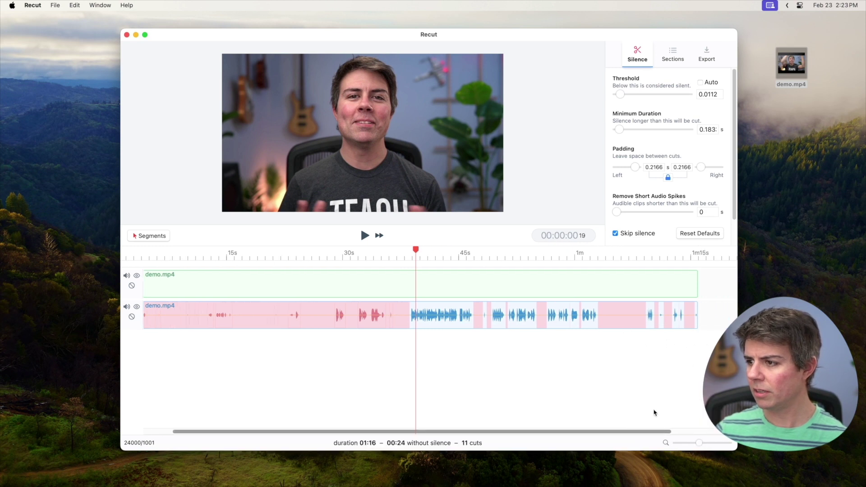
pyautogui.moveTo(582, 258); pyautogui.dragTo(594, 258)
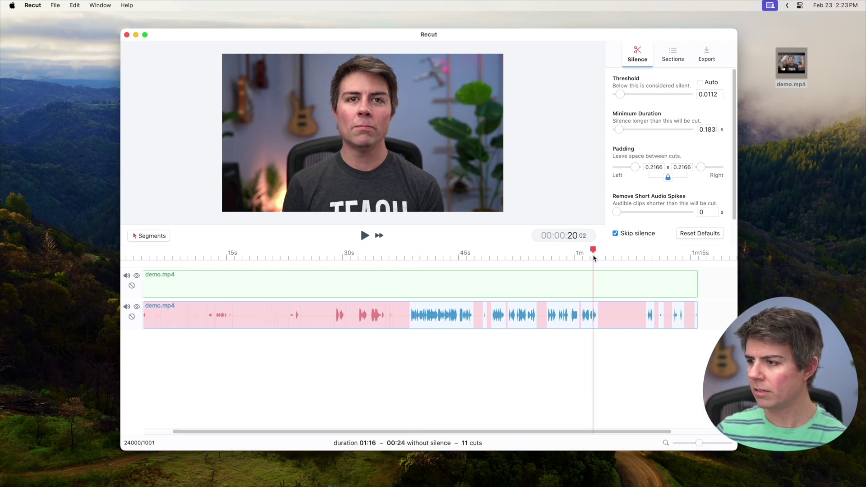
pyautogui.press('space')
pyautogui.press('space')
pyautogui.moveTo(651, 317)
pyautogui.mouseDown()
pyautogui.moveTo(696, 315)
pyautogui.moveTo(694, 322)
pyautogui.mouseUp()
# Export the cut list as an Adobe Premiere (.xml) timeline named demo on the Desktop and select the exported file
pyautogui.click(706, 53)
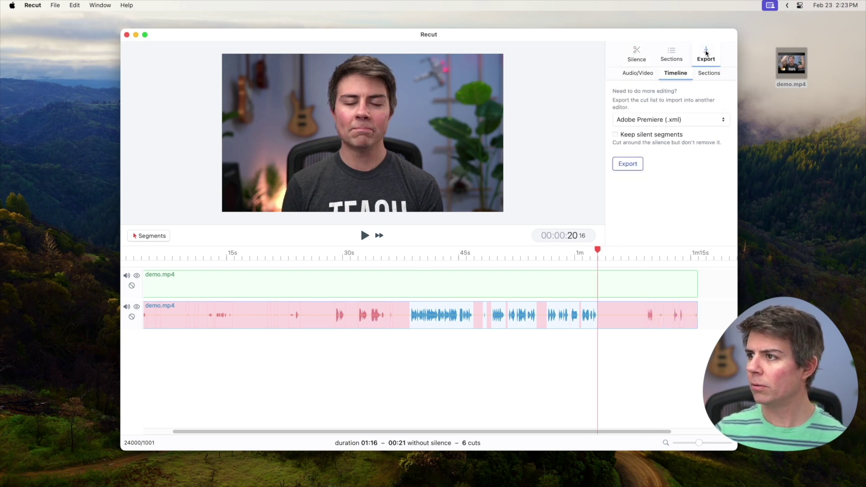
pyautogui.click(633, 165)
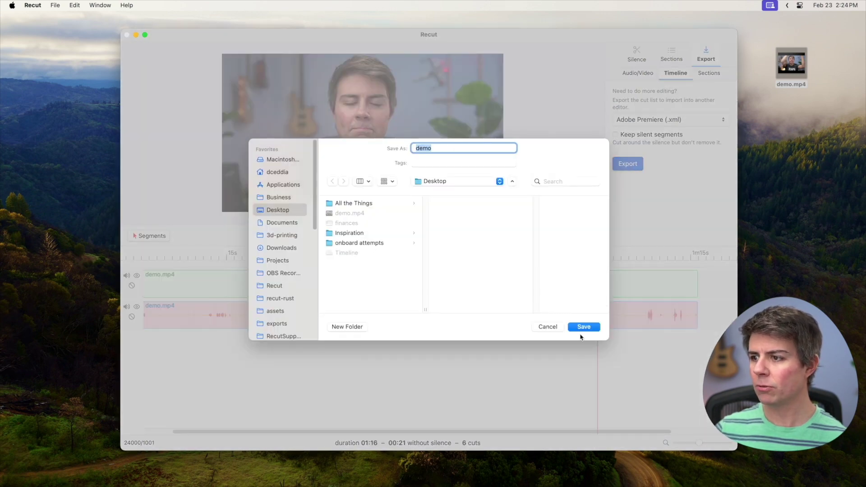
pyautogui.click(583, 327)
pyautogui.click(831, 132)
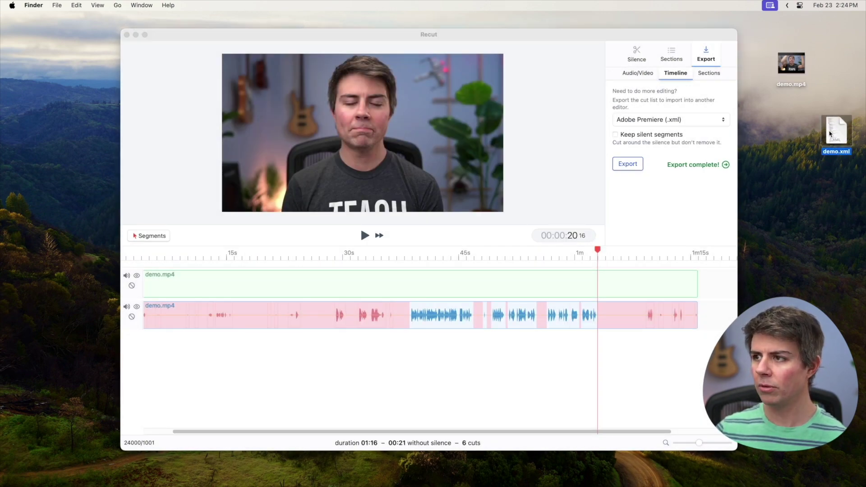
# Export the edited recording as a Video (mp4) at the original 1280x720 resolution to demo_without_silence.mp4 on the Desktop
pyautogui.click(659, 122)
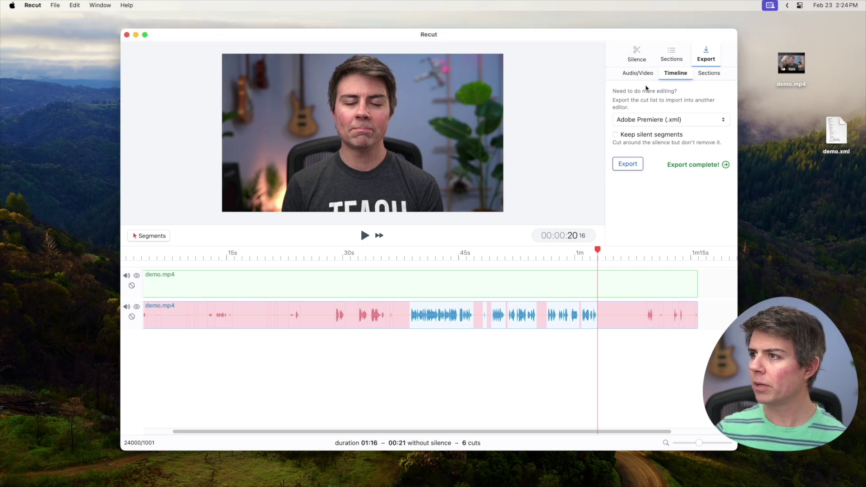
pyautogui.click(638, 74)
pyautogui.click(655, 98)
pyautogui.click(648, 96)
pyautogui.click(632, 148)
pyautogui.click(583, 327)
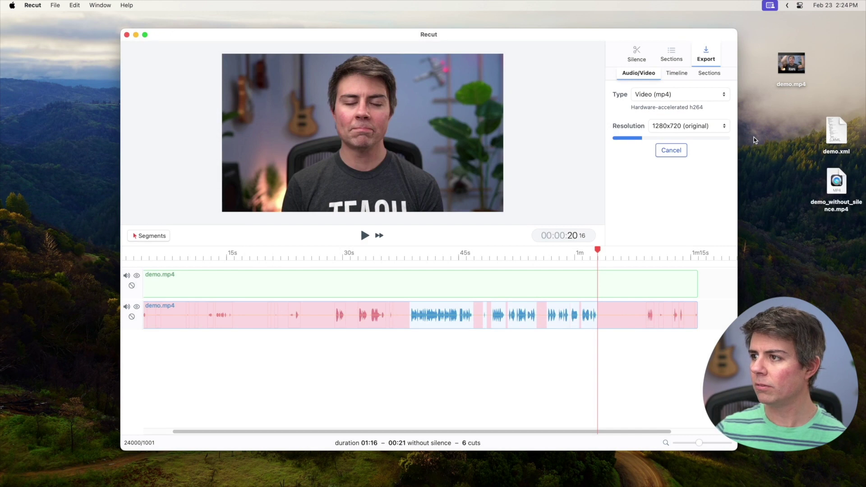
pyautogui.click(837, 182)
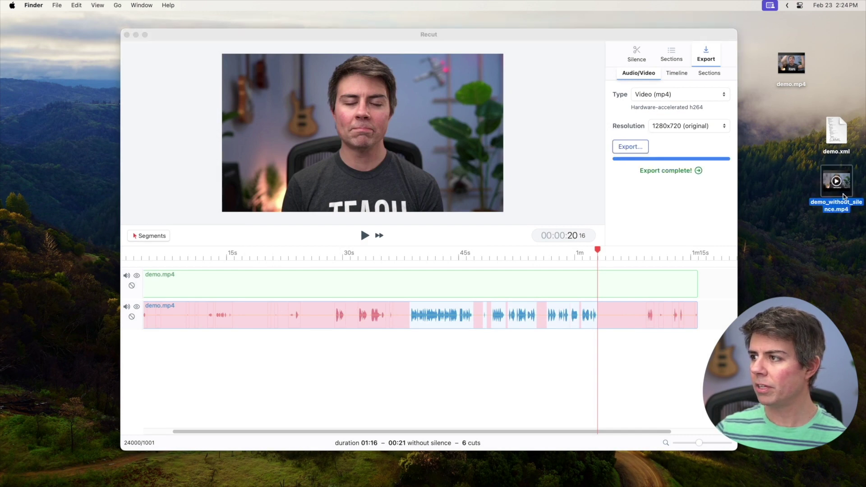
# Switch to Premiere Pro and import demo.xml from the Desktop into the demo project
pyautogui.click(830, 142)
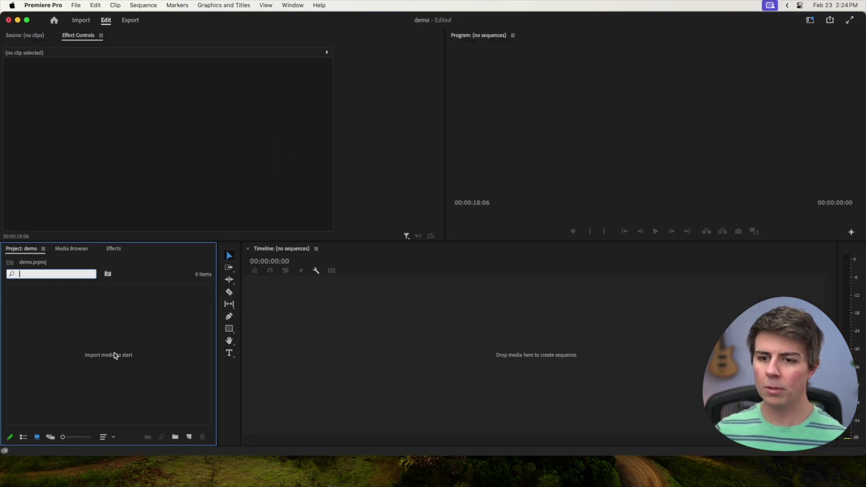
pyautogui.doubleClick(109, 347)
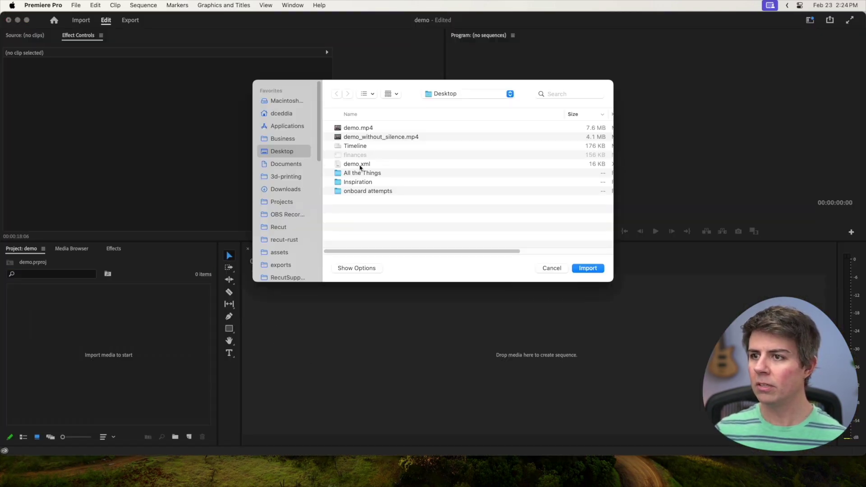
pyautogui.click(361, 165)
pyautogui.click(588, 268)
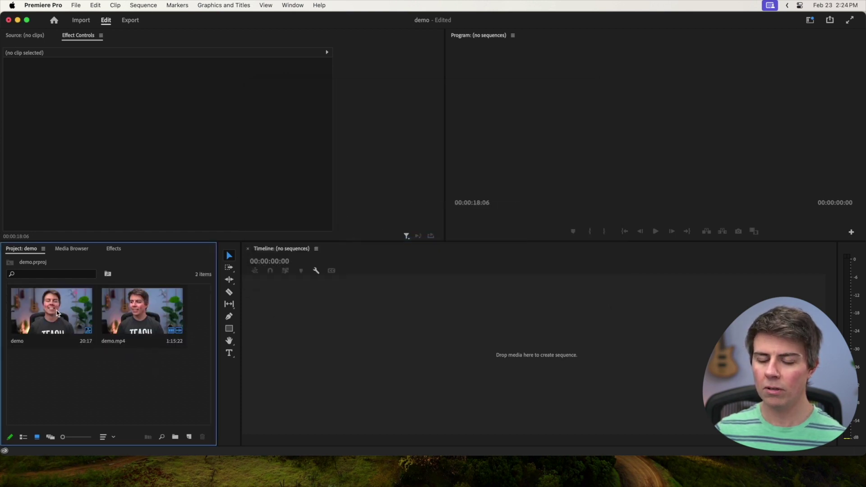
# Open the imported demo sequence to inspect its cut clips in the timeline and close it again
pyautogui.moveTo(172, 370); pyautogui.dragTo(74, 345)
pyautogui.doubleClick(68, 321)
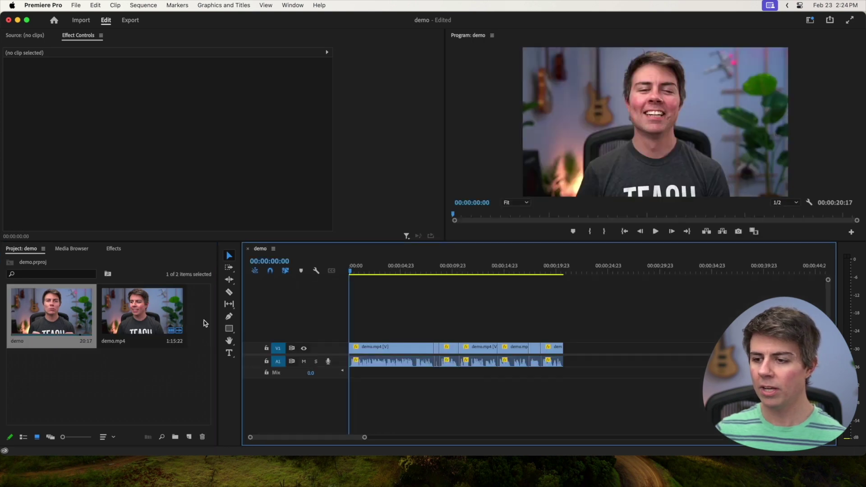
pyautogui.moveTo(549, 379); pyautogui.dragTo(437, 323)
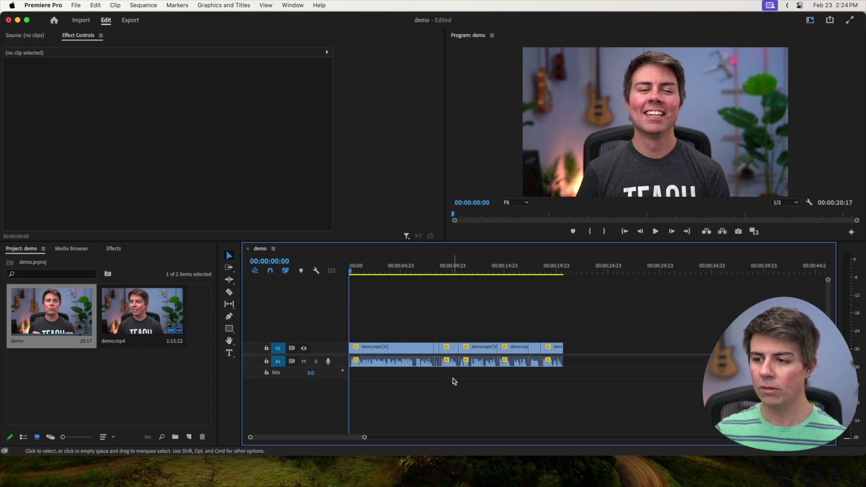
pyautogui.click(113, 378)
pyautogui.click(248, 249)
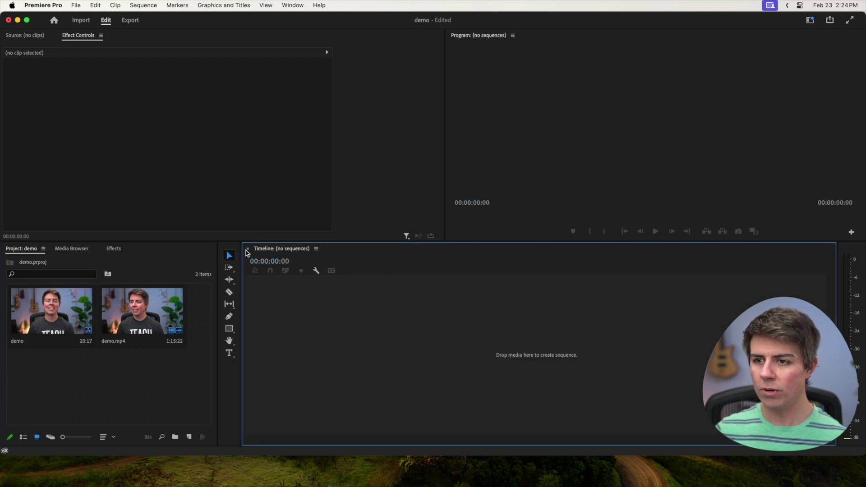
# Place the demo sequence in the empty timeline as a nested clip, inspect it, and close the timeline
pyautogui.moveTo(53, 318); pyautogui.dragTo(396, 356)
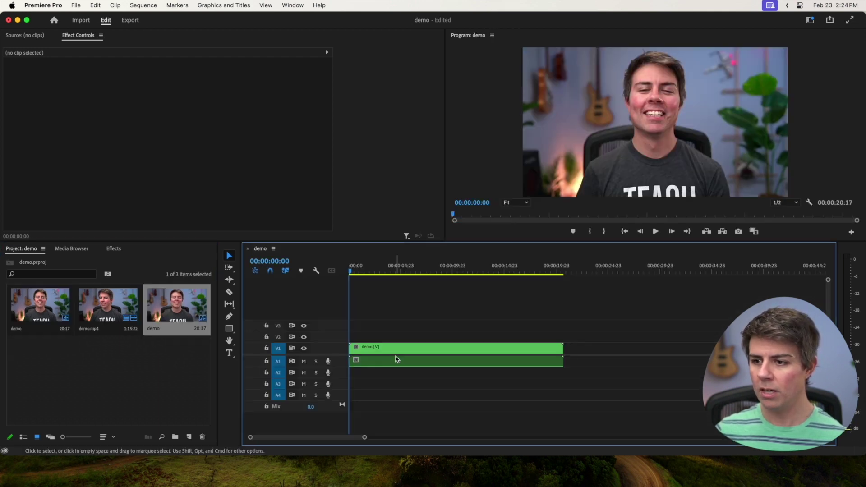
pyautogui.click(435, 355)
pyautogui.press('super+shift+a')
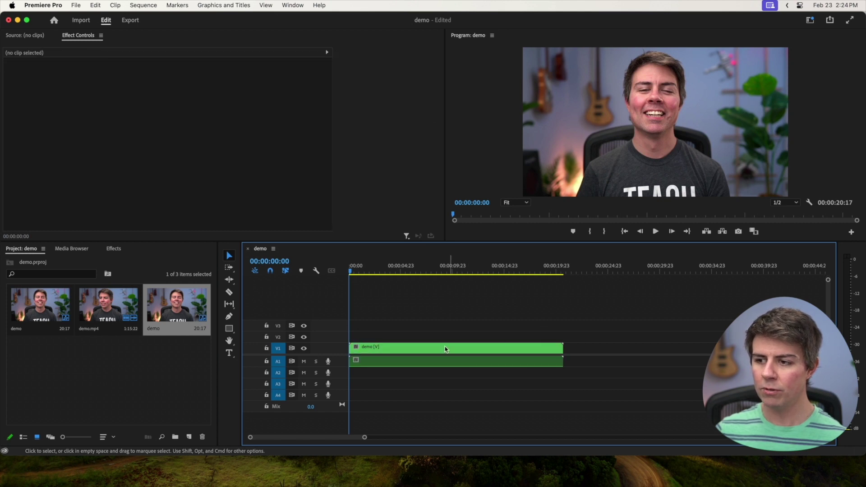
pyautogui.doubleClick(468, 350)
pyautogui.moveTo(402, 333); pyautogui.dragTo(459, 368)
pyautogui.click(421, 330)
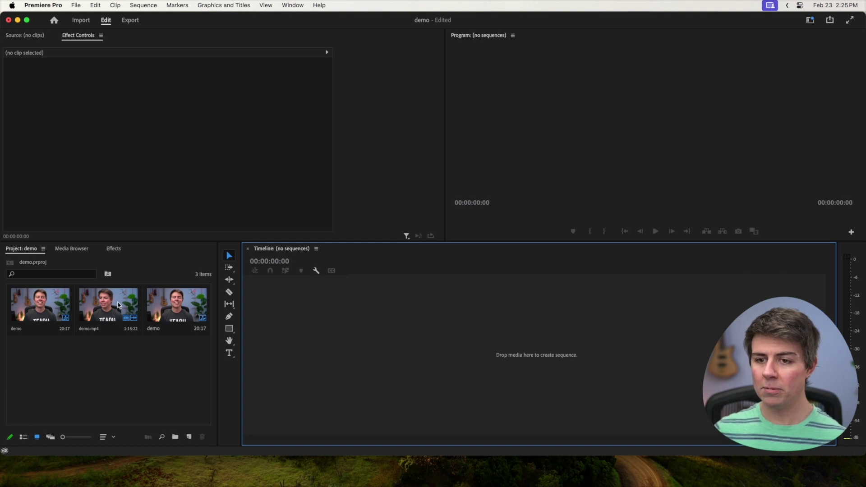
# Create a sequence from the uncut demo.mp4 clip by placing it in the empty timeline
pyautogui.moveTo(118, 306); pyautogui.dragTo(383, 350)
pyautogui.click(112, 312)
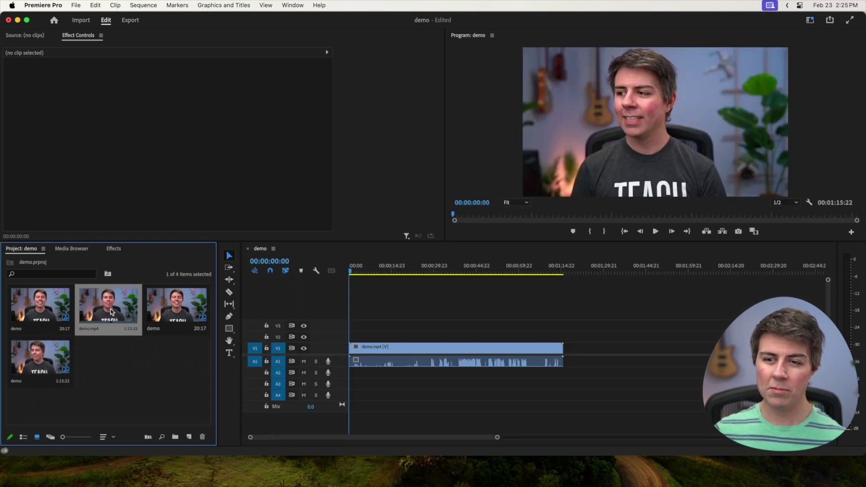
pyautogui.click(484, 352)
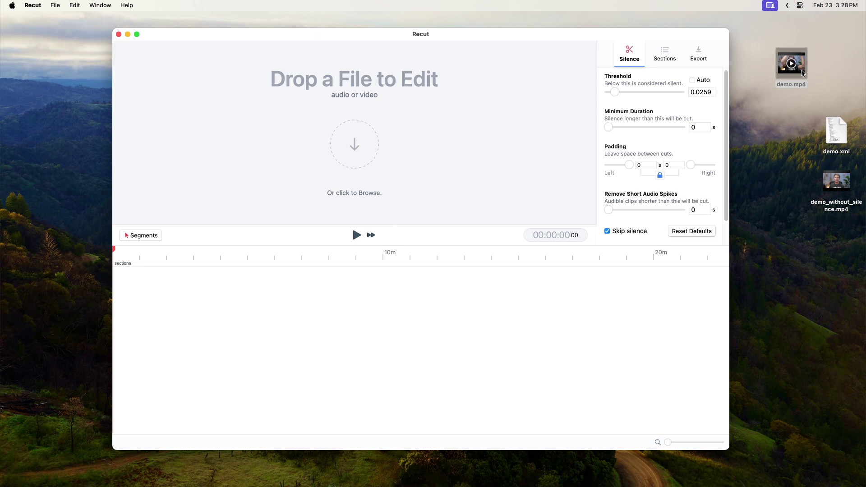
# Switch to Recut and open demo.mp4 from the Desktop through the file browser
pyautogui.moveTo(802, 72); pyautogui.dragTo(785, 72)
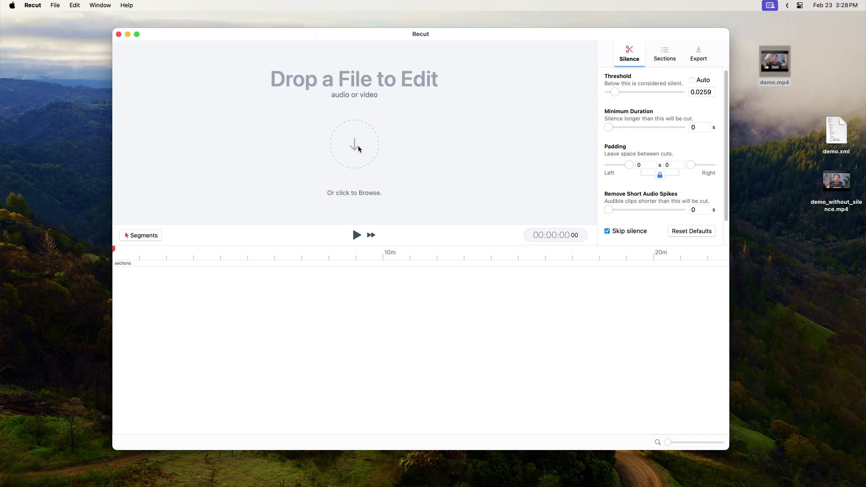
pyautogui.click(55, 5)
pyautogui.click(61, 27)
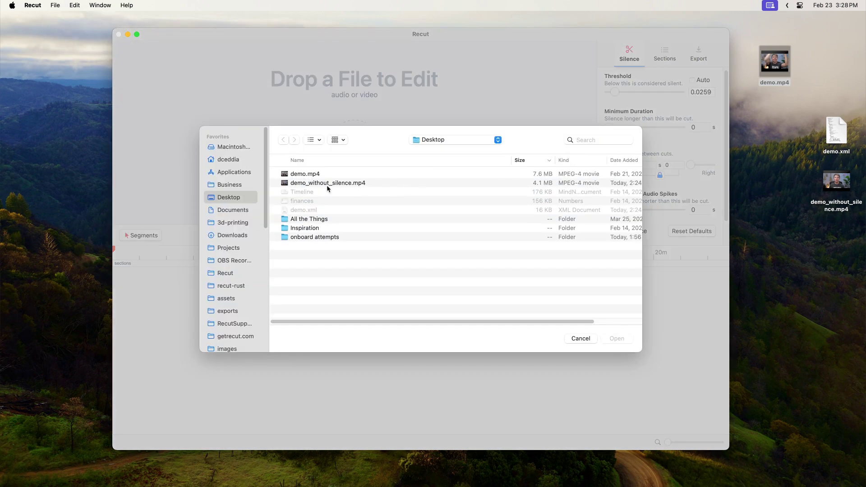
pyautogui.click(305, 174)
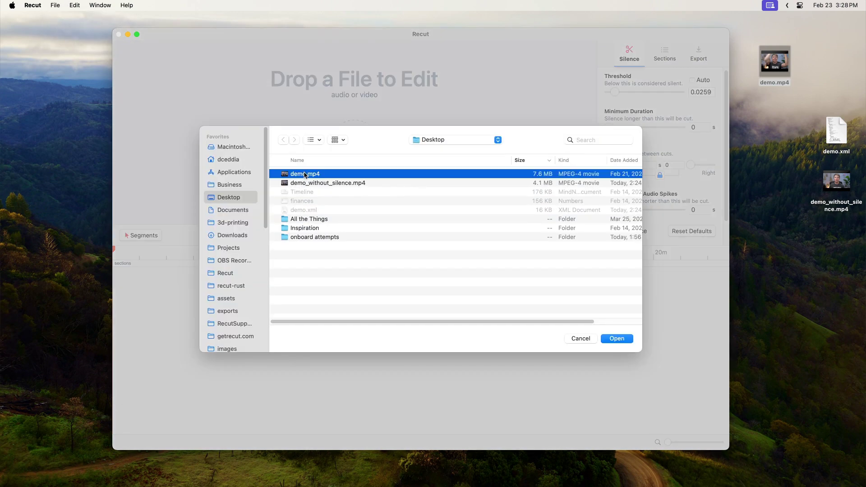
pyautogui.click(604, 338)
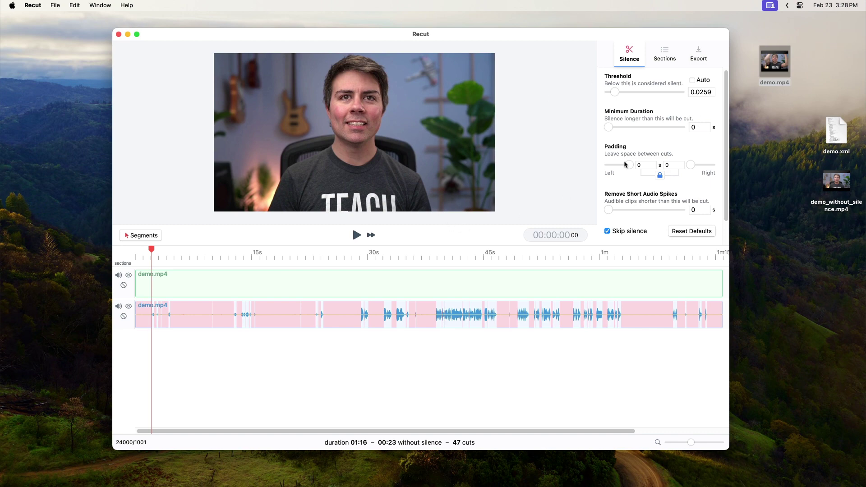
# Add demo.mp4 from the desktop to the timeline two more times as additional tracks
pyautogui.moveTo(776, 73)
pyautogui.moveTo(775, 72); pyautogui.dragTo(288, 398)
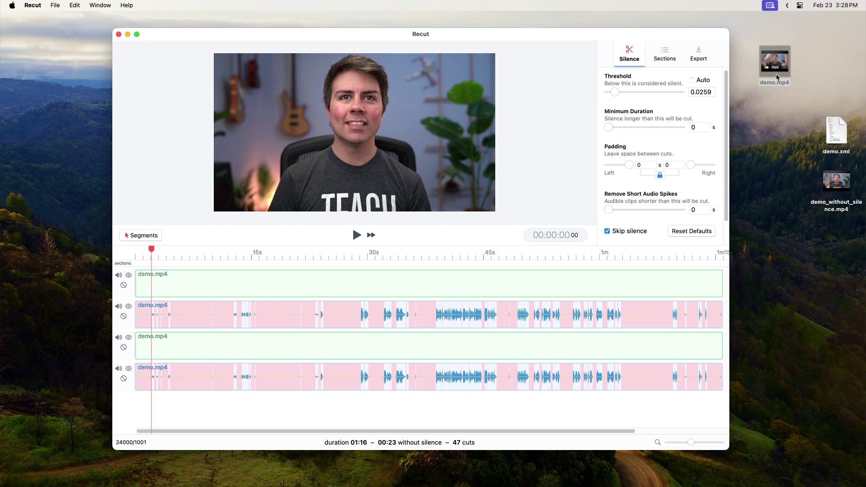
pyautogui.moveTo(777, 75); pyautogui.dragTo(412, 355)
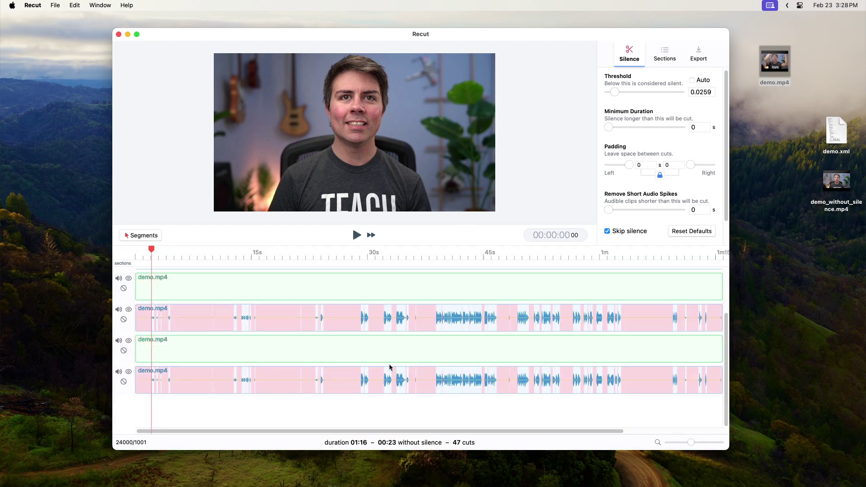
# Switch to Clips mode and shift the second demo.mp4 clip about one second later on the timeline
pyautogui.click(135, 237)
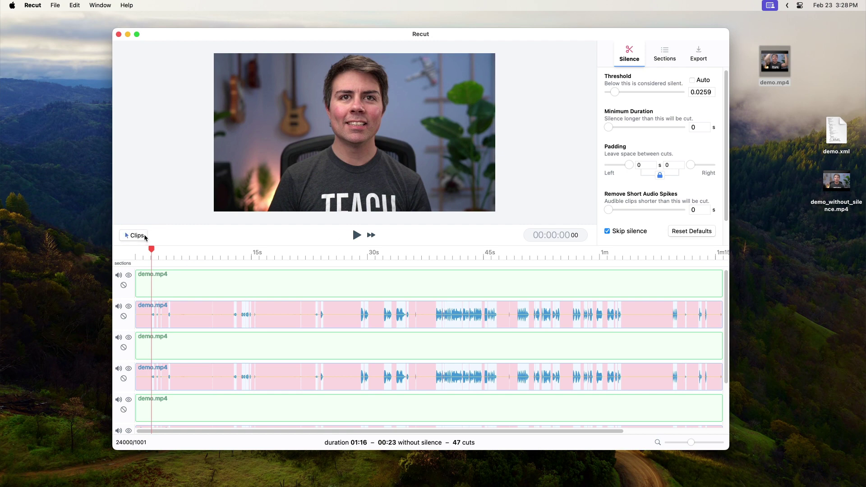
pyautogui.click(204, 346)
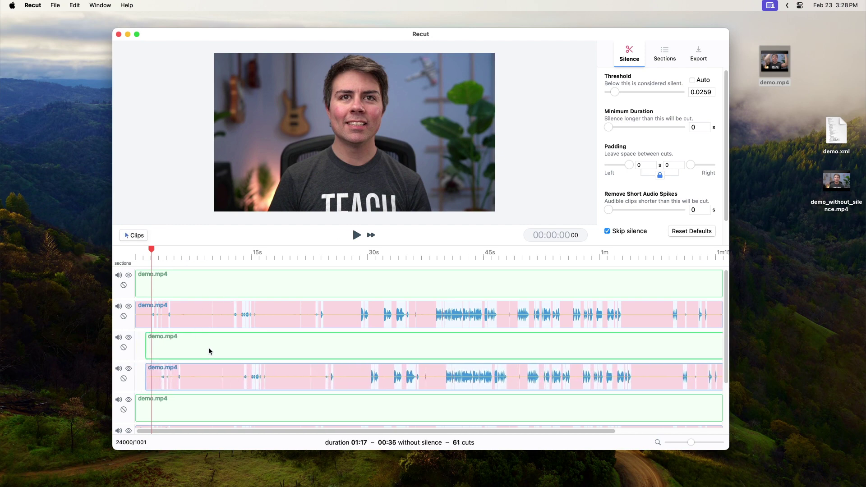
# Move the playhead to about 24 s and realign the second demo.mp4 clip with the start of the other tracks
pyautogui.click(320, 247)
pyautogui.moveTo(324, 375); pyautogui.dragTo(327, 378)
pyautogui.click(303, 329)
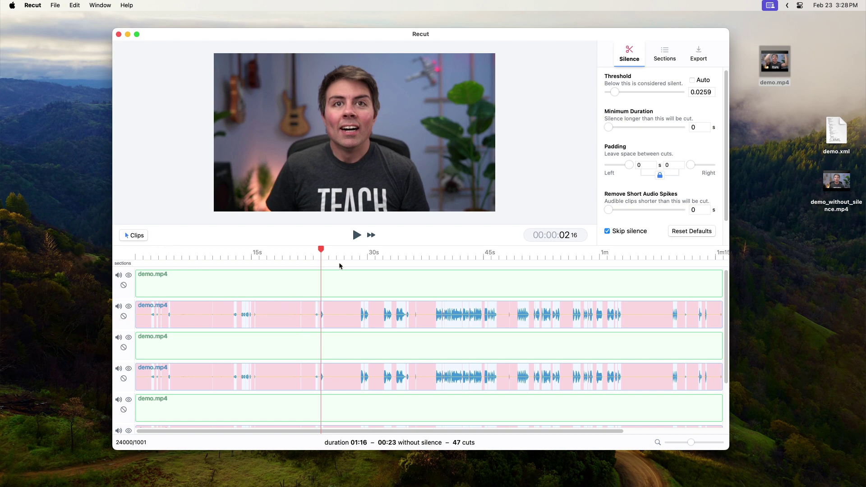
# Start a new project in Segments mode and load demo.mp4 from the desktop into the timeline
pyautogui.press('super+n')
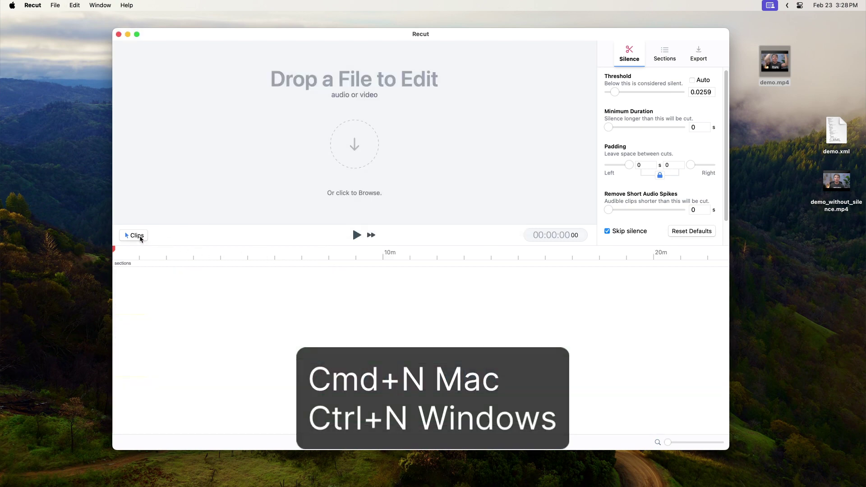
pyautogui.click(137, 236)
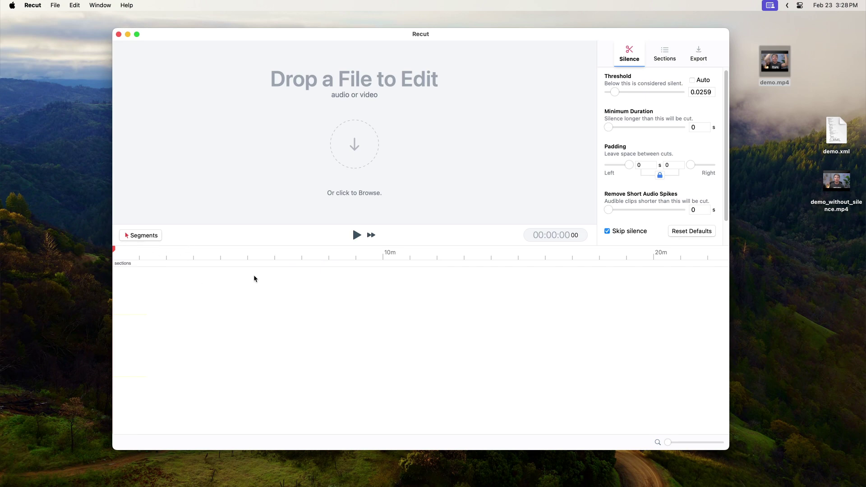
pyautogui.moveTo(777, 62); pyautogui.dragTo(364, 378)
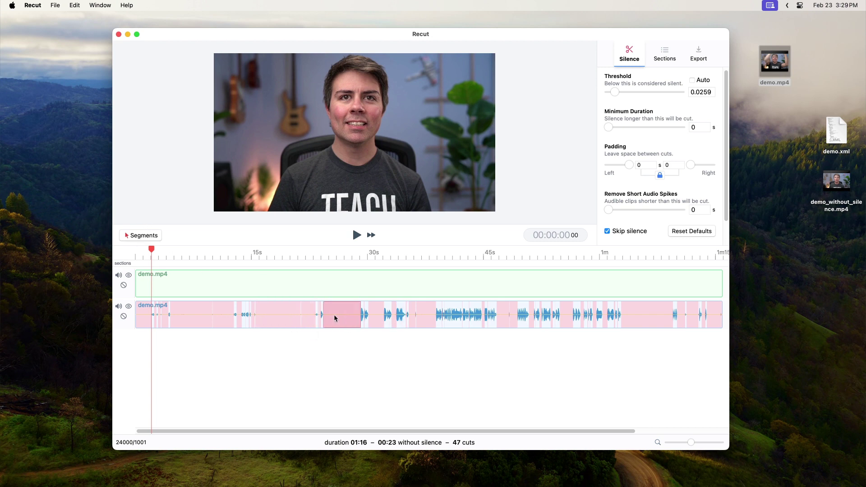
# Toggle the silent segment between about 36 and 39 s from removed to kept and back to removed
pyautogui.click(437, 322)
pyautogui.press('super+z')
pyautogui.click(436, 323)
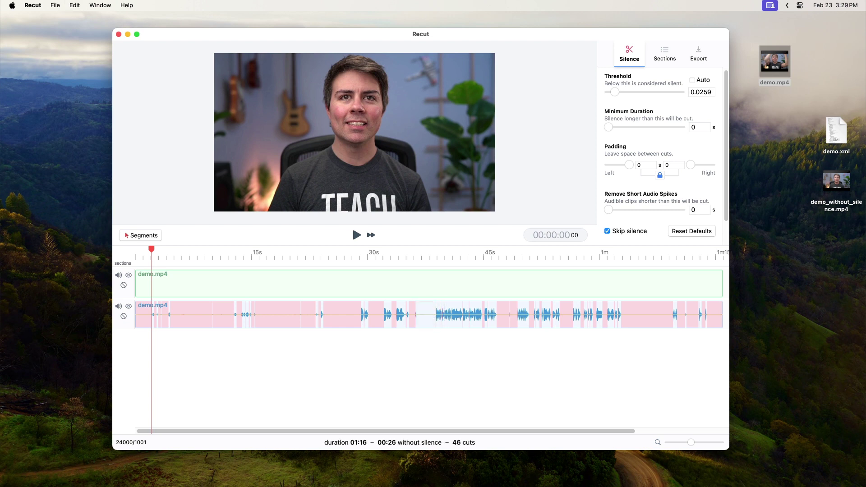
pyautogui.click(426, 324)
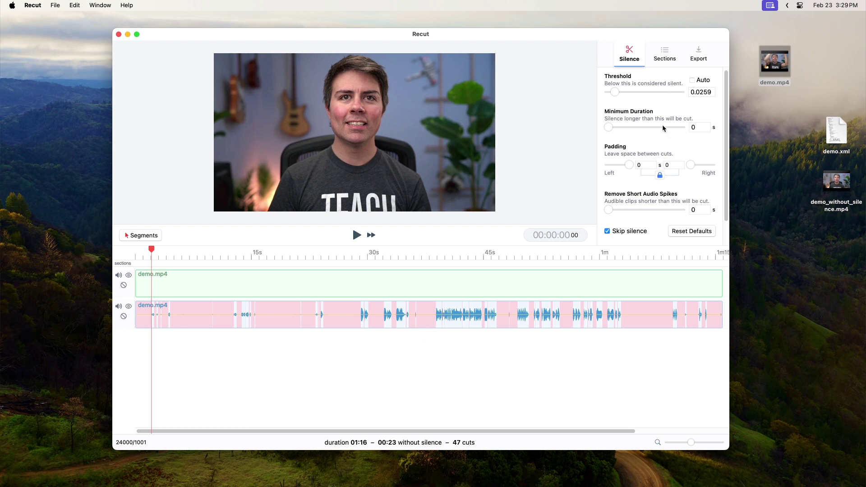
# Try the automatic threshold and a manual value of 0.1492, ending with the silence threshold at 0.0055
pyautogui.moveTo(609, 127)
pyautogui.mouseDown()
pyautogui.moveTo(617, 128)
pyautogui.moveTo(609, 127)
pyautogui.mouseUp()
pyautogui.click(693, 80)
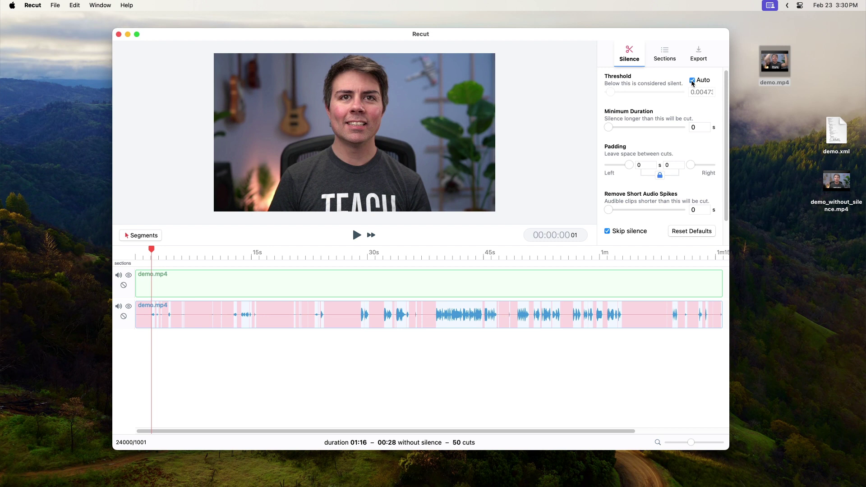
pyautogui.click(693, 81)
pyautogui.moveTo(614, 93); pyautogui.dragTo(626, 95)
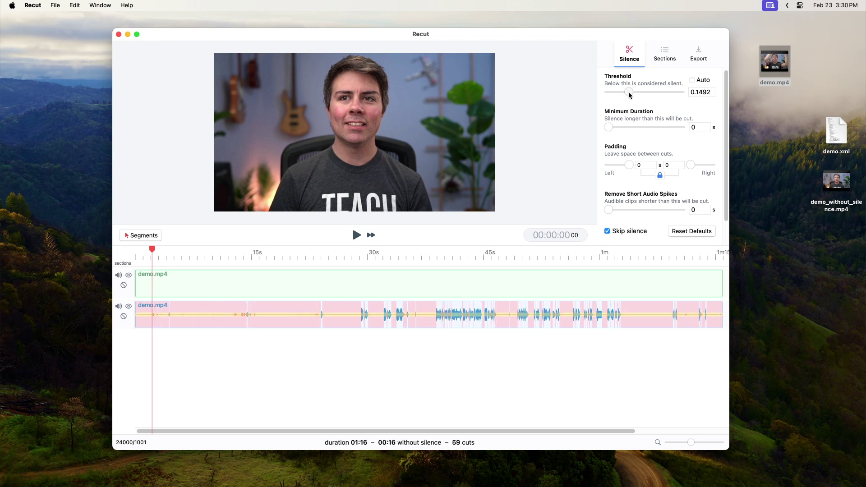
pyautogui.moveTo(629, 92)
pyautogui.mouseDown()
pyautogui.moveTo(619, 93)
pyautogui.moveTo(632, 93)
pyautogui.mouseUp()
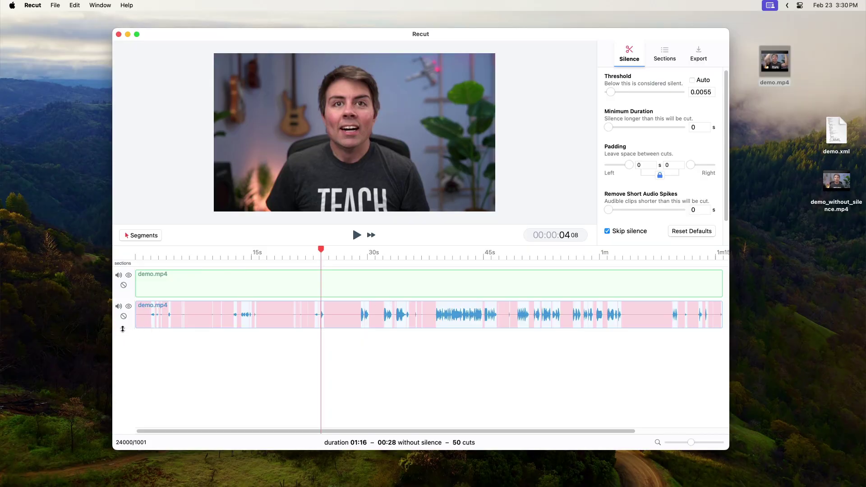
# Enlarge the audio track and set the silence threshold to 0.0156 while checking the speech ending near 24 s
pyautogui.moveTo(121, 329); pyautogui.dragTo(133, 412)
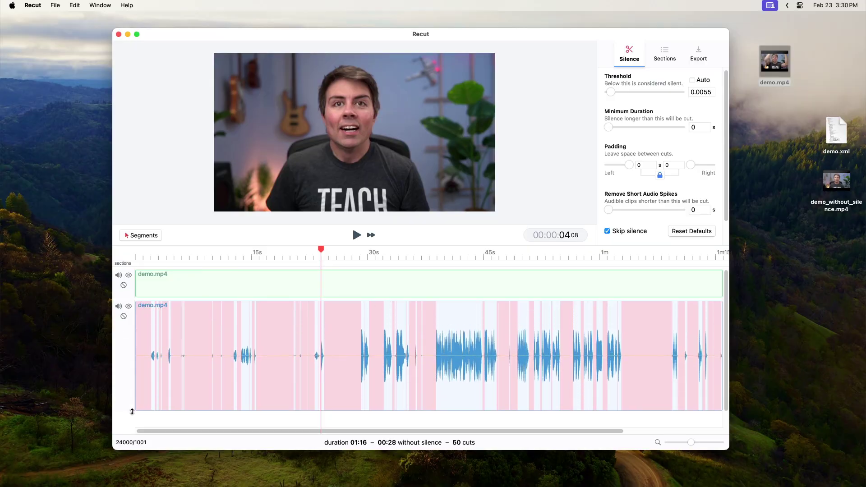
pyautogui.moveTo(318, 251)
pyautogui.mouseDown()
pyautogui.moveTo(383, 252)
pyautogui.moveTo(325, 263)
pyautogui.mouseUp()
pyautogui.scroll(5, 444, 285)
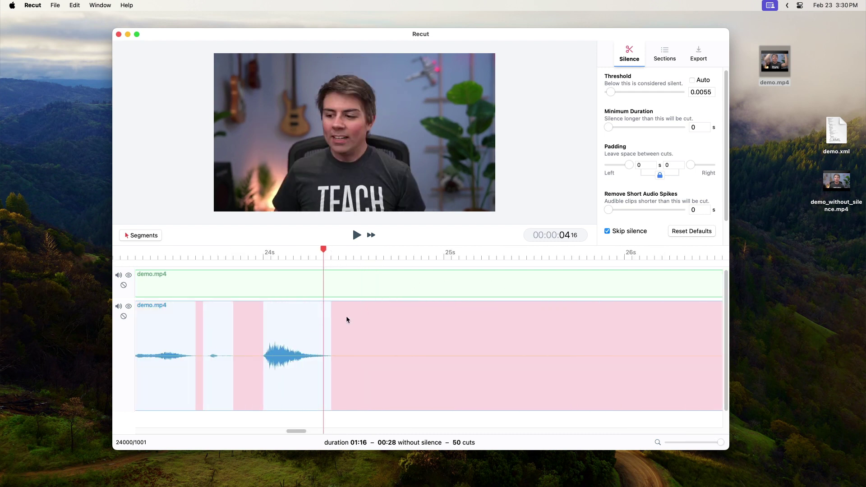
pyautogui.moveTo(612, 92); pyautogui.dragTo(613, 92)
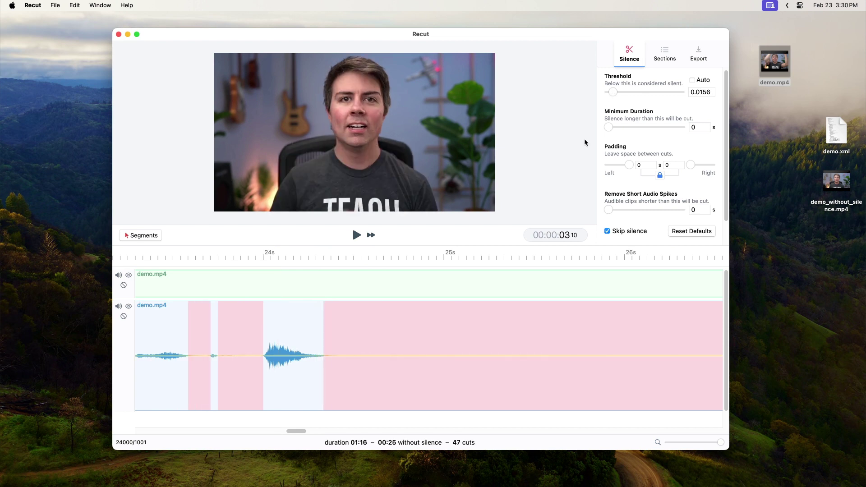
# Return the audio track to its original height with the whole clip in view on the timeline
pyautogui.press('super+minus')
pyautogui.press('super+minus')
pyautogui.press('super+minus')
pyautogui.press('super+minus')
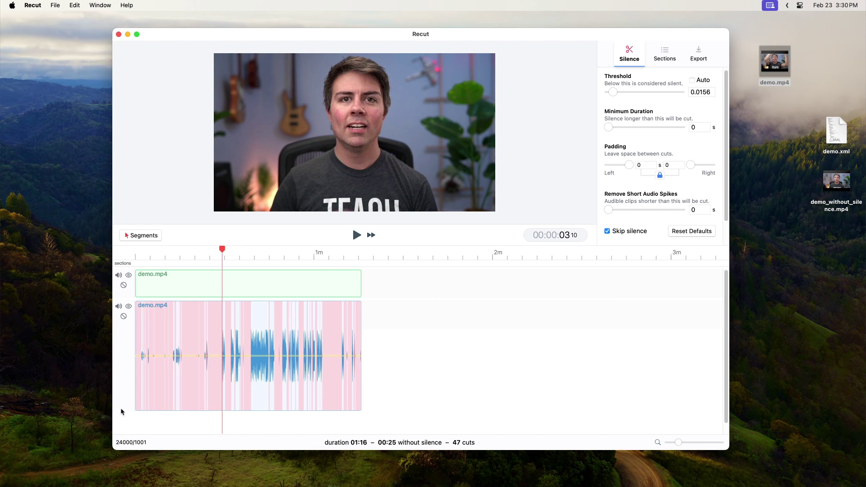
pyautogui.moveTo(121, 411); pyautogui.dragTo(121, 310)
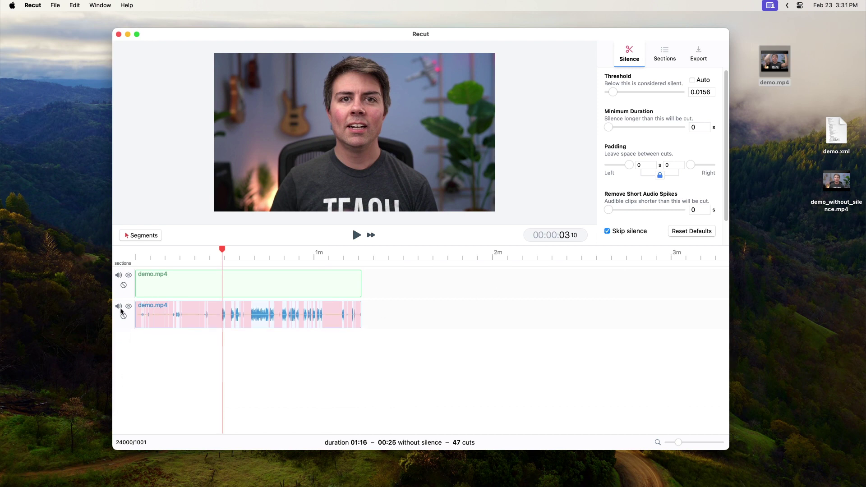
pyautogui.press('super+plus')
pyautogui.press('super+plus')
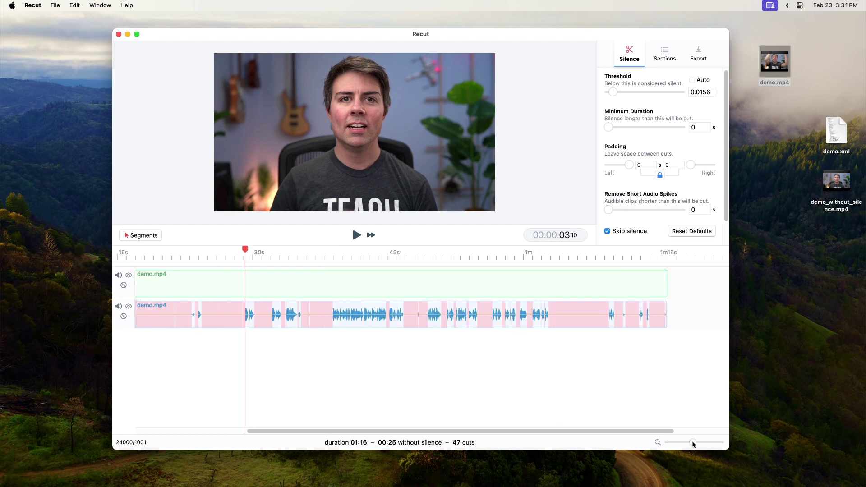
pyautogui.moveTo(690, 444); pyautogui.dragTo(682, 443)
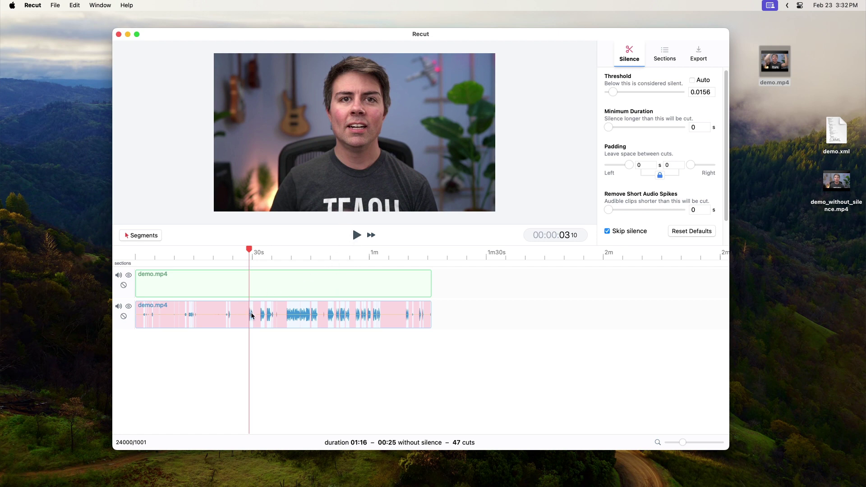
# Play the cut video from about 29 s and examine the speech segments around 30 s up close
pyautogui.press('space')
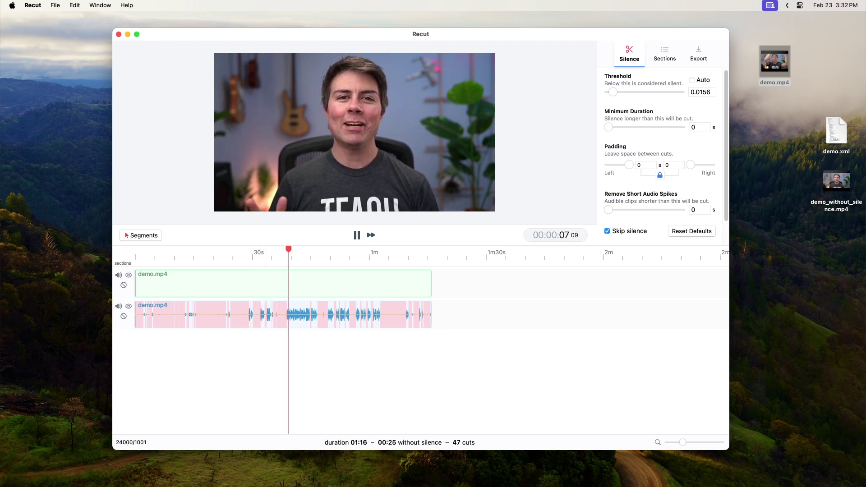
pyautogui.press('space')
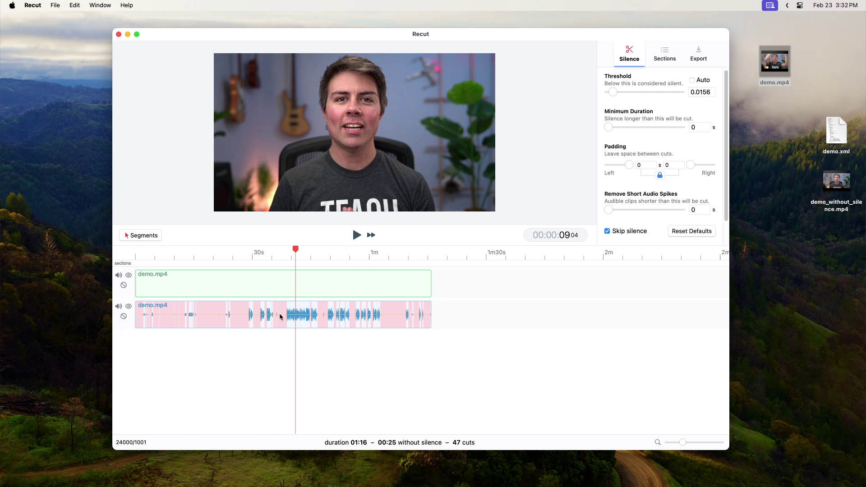
pyautogui.click(254, 255)
pyautogui.scroll(10, 260, 291)
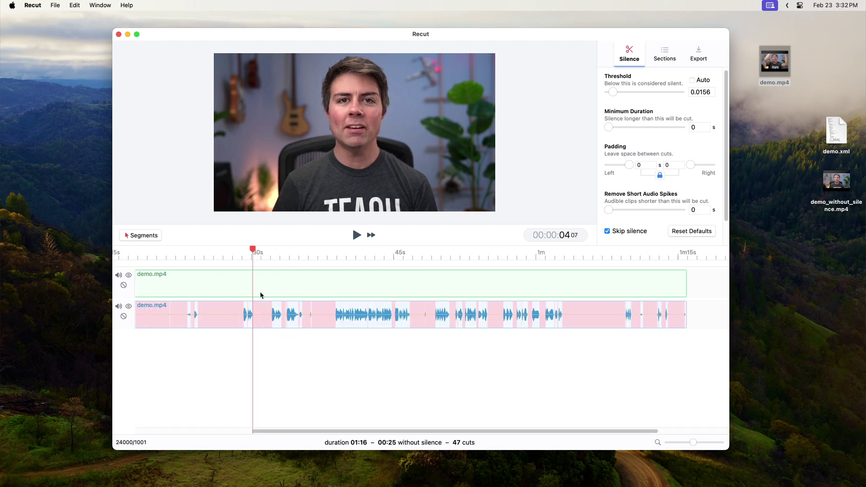
pyautogui.click(247, 318)
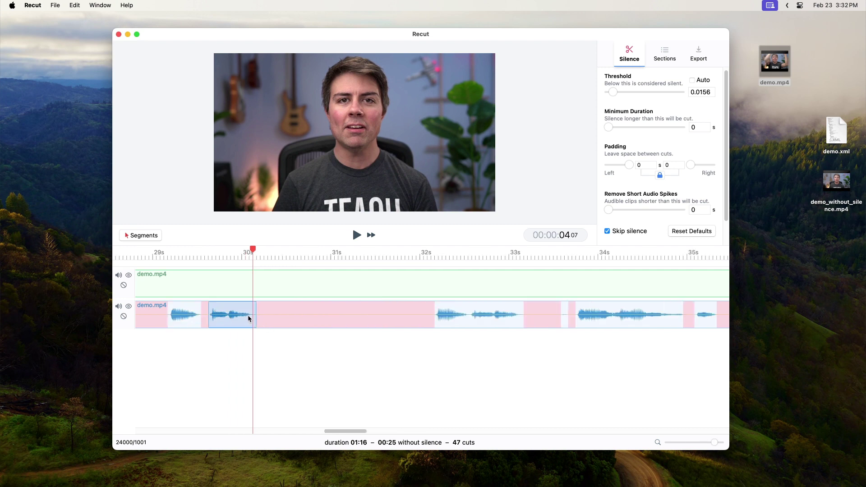
pyautogui.click(439, 404)
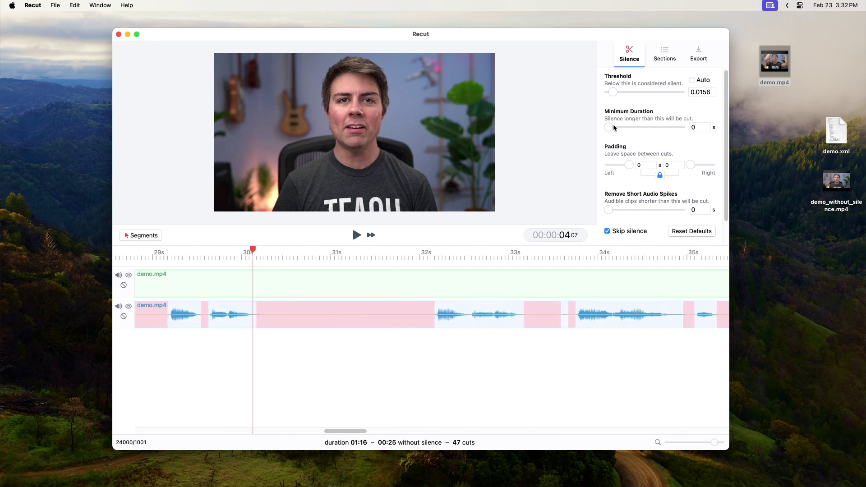
# Check the very short silence near 42 s and set the minimum silence duration to 0.5 s
pyautogui.press('super+minus')
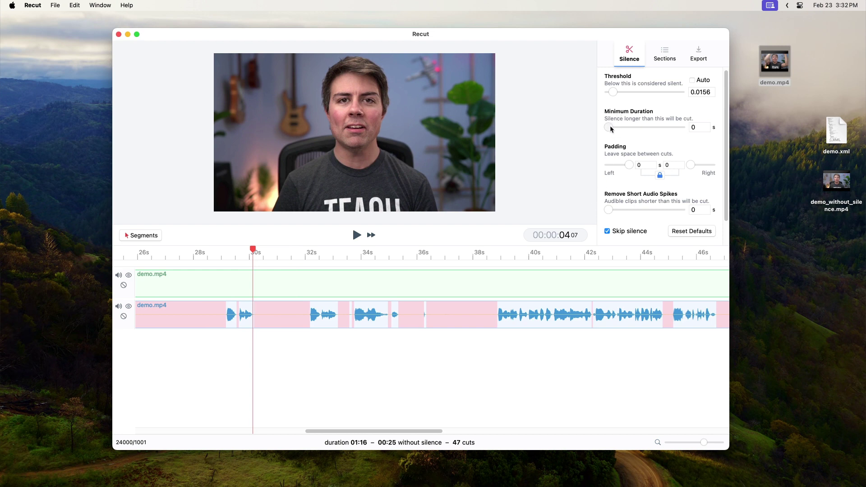
pyautogui.click(591, 296)
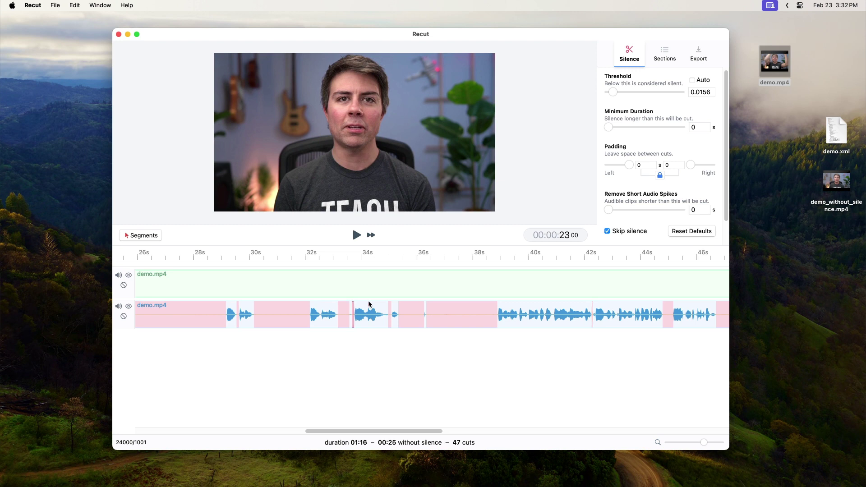
pyautogui.click(593, 256)
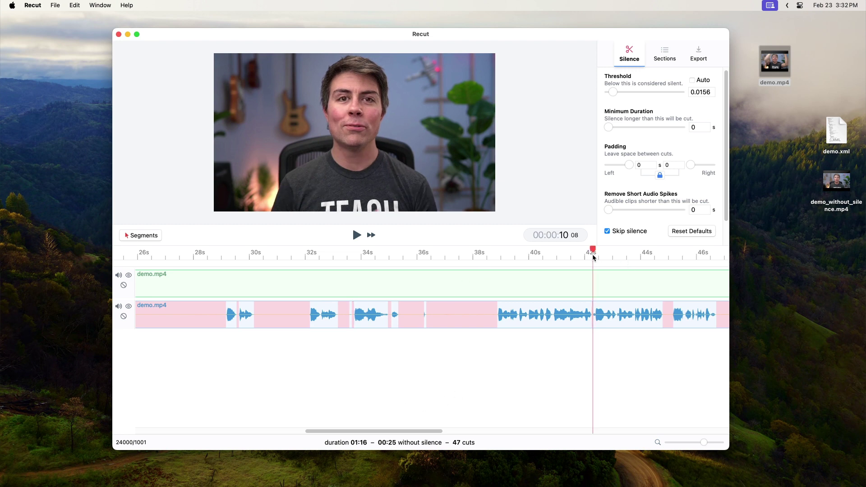
pyautogui.moveTo(611, 127); pyautogui.dragTo(614, 127)
pyautogui.press('super+minus')
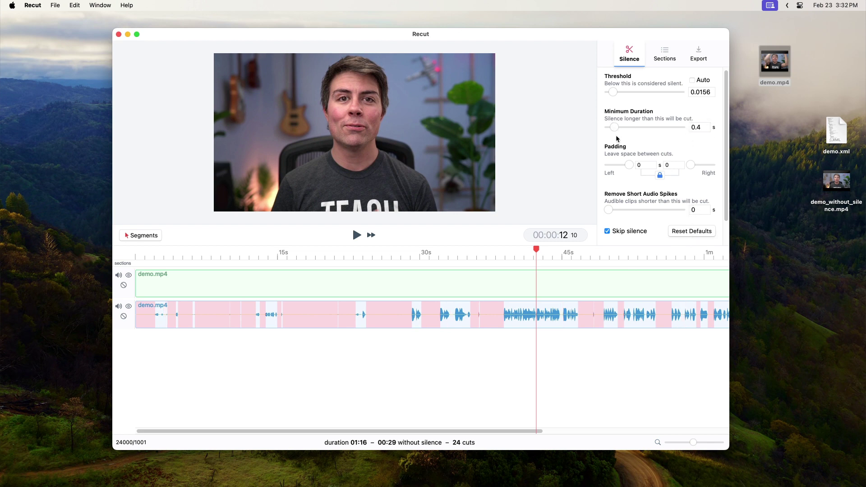
pyautogui.moveTo(614, 126); pyautogui.dragTo(616, 128)
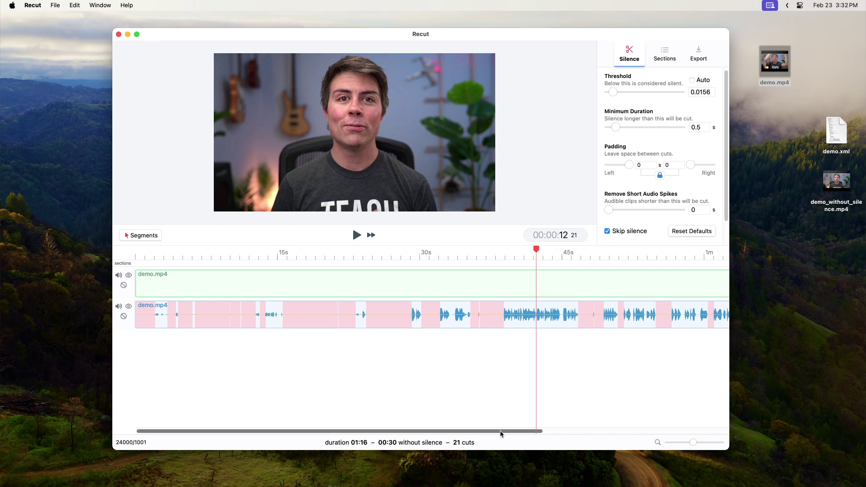
# Set the linked left and right padding to about 0.466 s and inspect the space before the speech near 39 s
pyautogui.moveTo(500, 432); pyautogui.dragTo(550, 432)
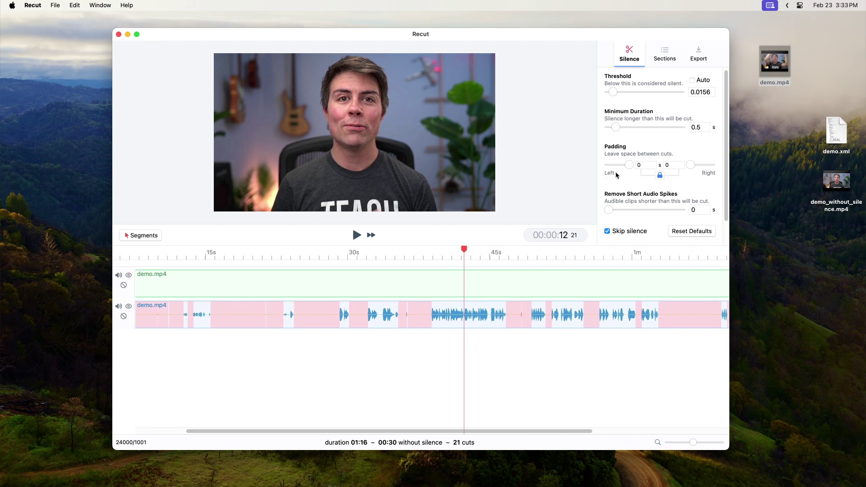
pyautogui.click(396, 273)
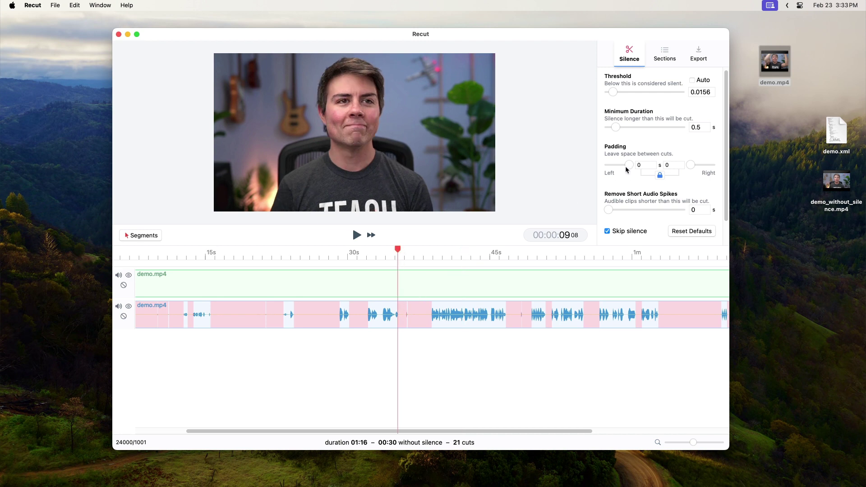
pyautogui.moveTo(626, 169); pyautogui.dragTo(645, 162)
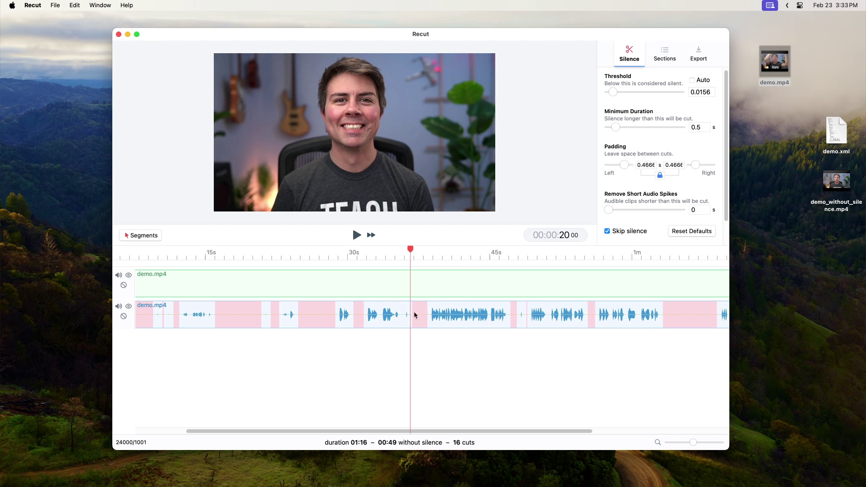
pyautogui.click(422, 254)
pyautogui.scroll(3, 436, 301)
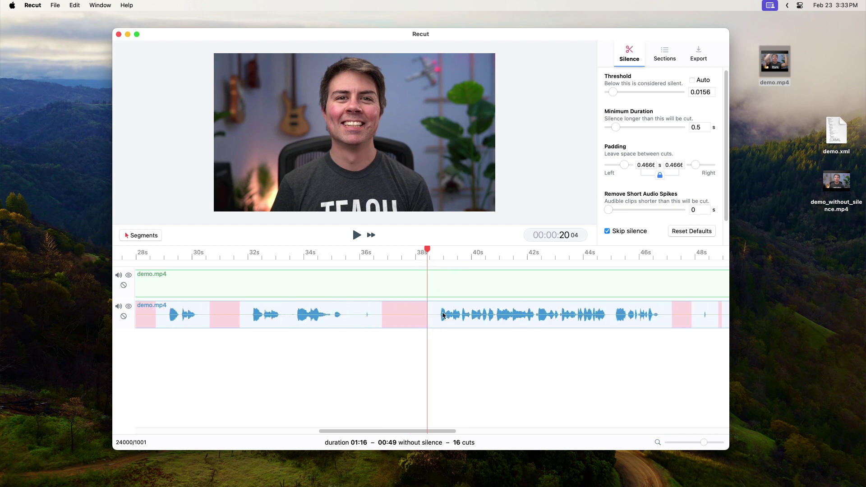
pyautogui.moveTo(442, 254); pyautogui.dragTo(441, 255)
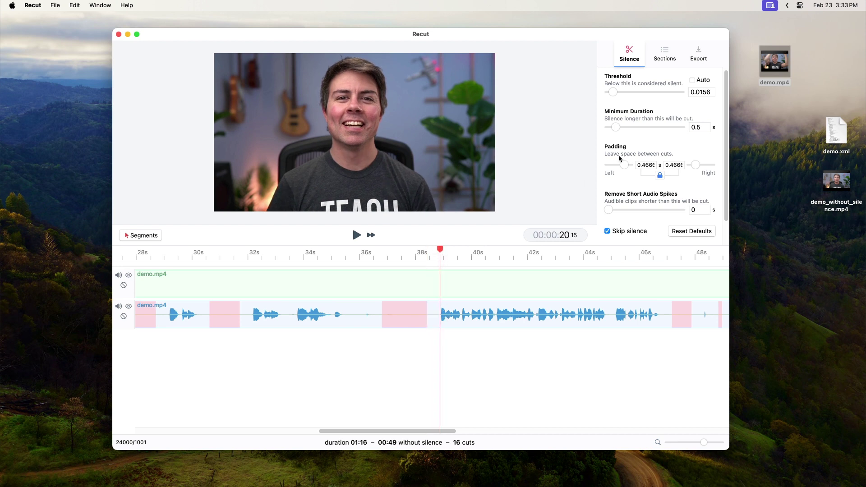
# Try linked padding of 0.2166 s and about 0.466 s, and settle on 0.1666 s for both sides
pyautogui.moveTo(624, 164); pyautogui.dragTo(627, 165)
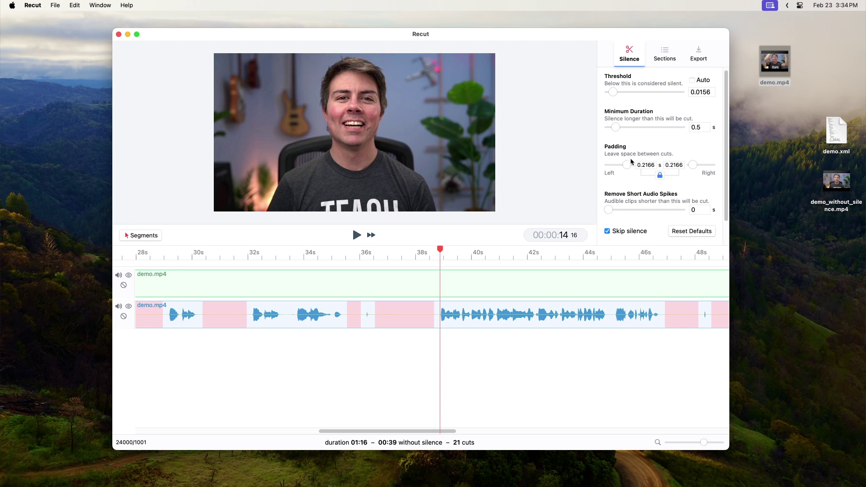
pyautogui.moveTo(630, 165); pyautogui.dragTo(625, 165)
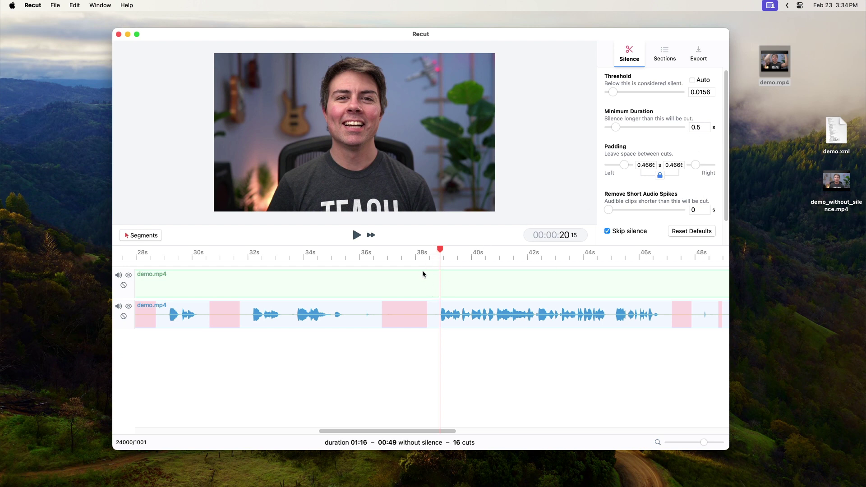
pyautogui.moveTo(431, 261)
pyautogui.mouseDown()
pyautogui.moveTo(444, 264)
pyautogui.moveTo(429, 263)
pyautogui.moveTo(437, 267)
pyautogui.mouseUp()
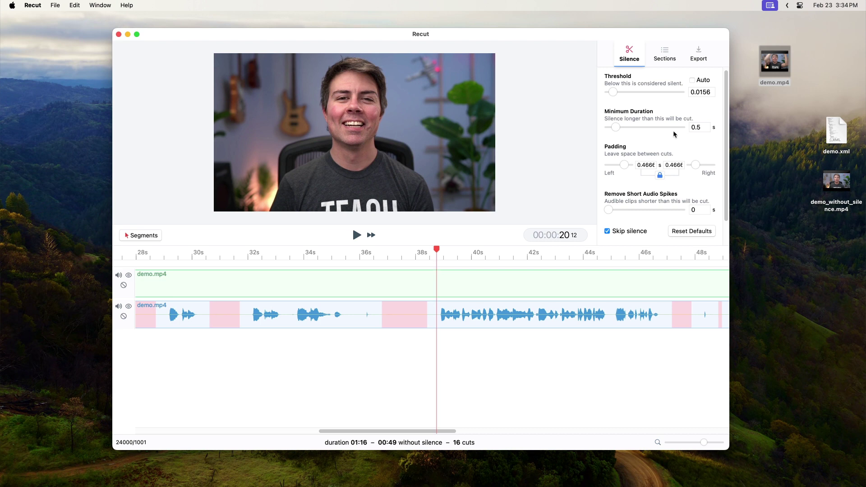
pyautogui.moveTo(624, 165); pyautogui.dragTo(626, 167)
pyautogui.click(648, 166)
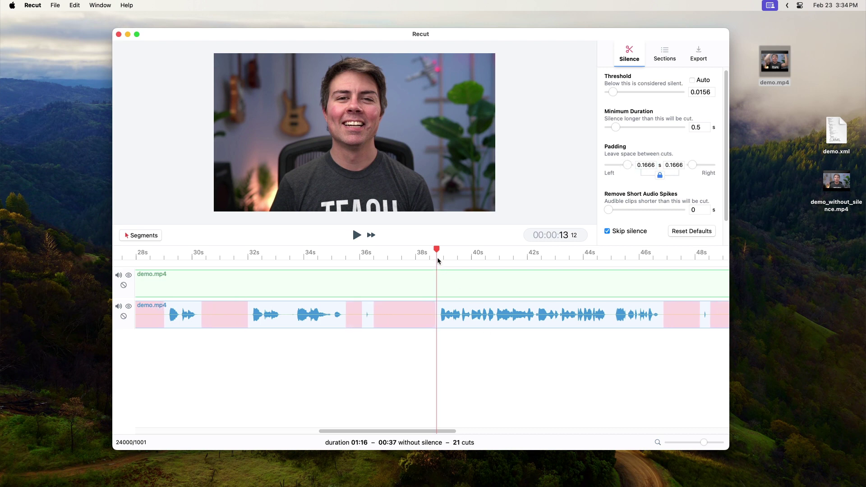
# Scan the timeline for isolated short audio spikes in the first 30 seconds and near 48 s
pyautogui.moveTo(437, 255); pyautogui.dragTo(436, 255)
pyautogui.press('super+minus')
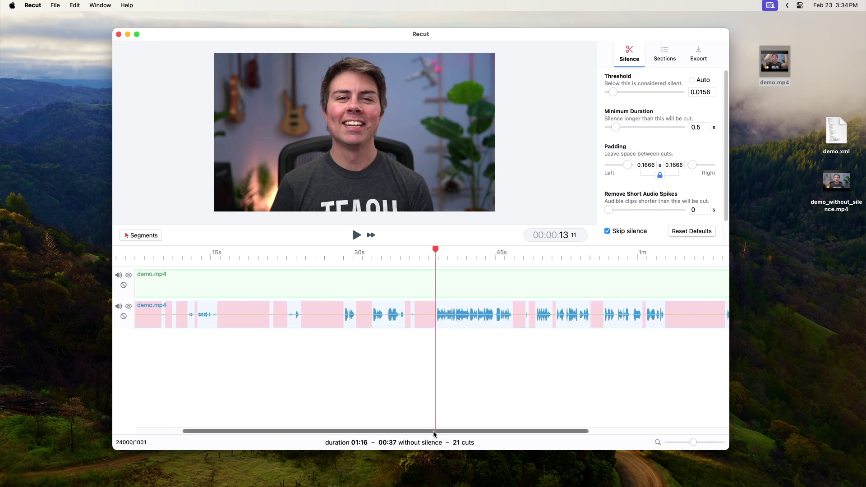
pyautogui.scroll(-1, 655, 133)
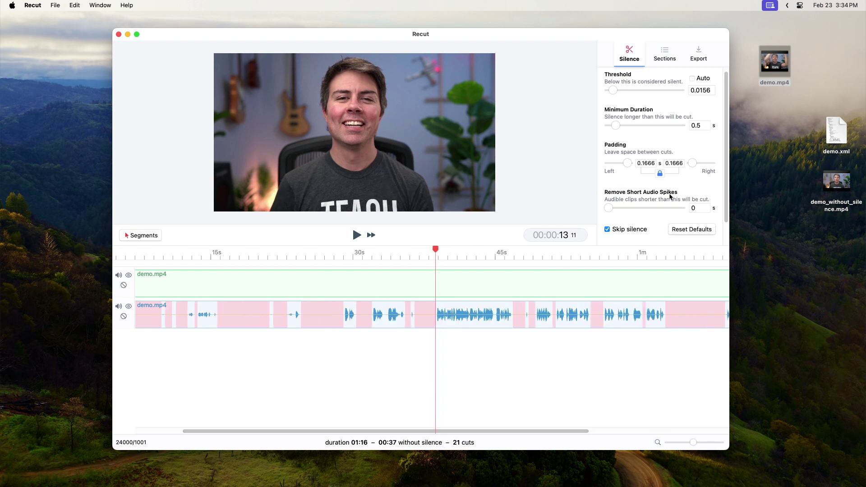
pyautogui.scroll(-2, 670, 197)
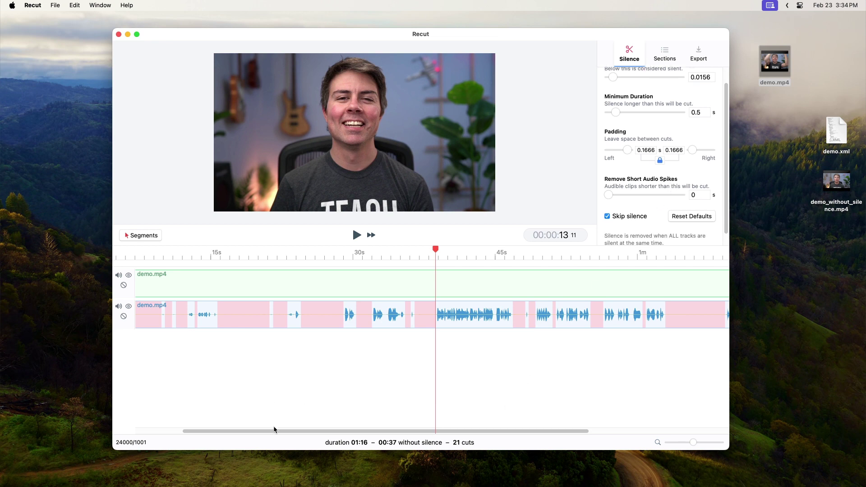
pyautogui.moveTo(274, 431); pyautogui.dragTo(228, 432)
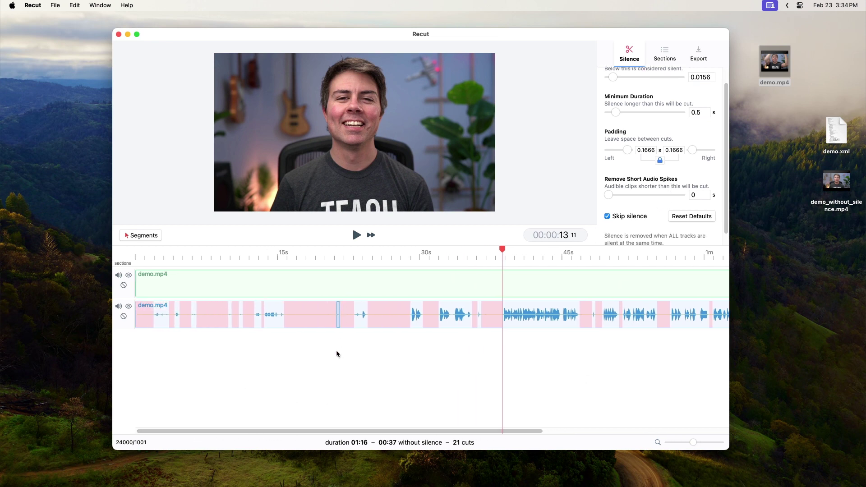
pyautogui.moveTo(228, 250); pyautogui.dragTo(352, 264)
pyautogui.click(594, 261)
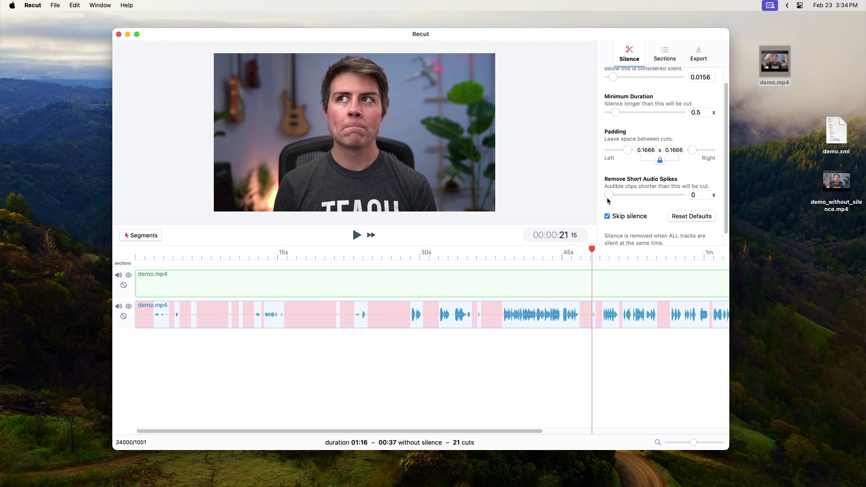
# Try removing audio spikes shorter than 0.066 s and about 0.133 s, and reset the duration to 0 s
pyautogui.moveTo(607, 197); pyautogui.dragTo(614, 196)
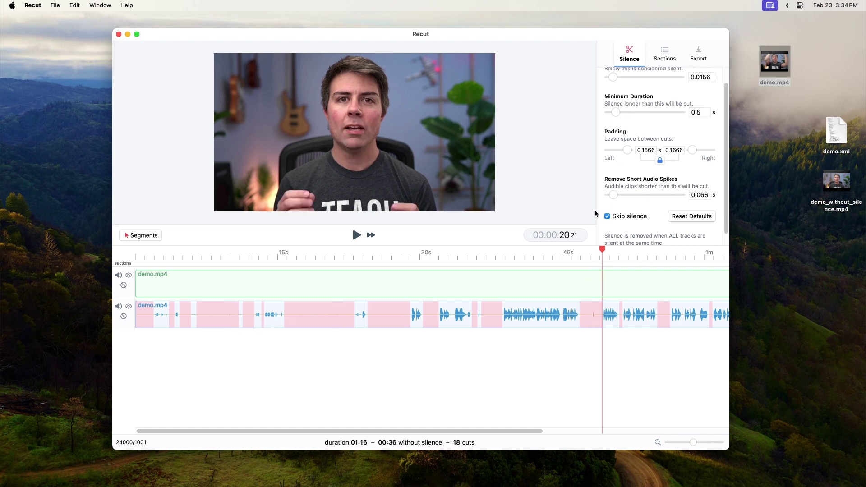
pyautogui.moveTo(614, 197); pyautogui.dragTo(618, 195)
pyautogui.click(199, 261)
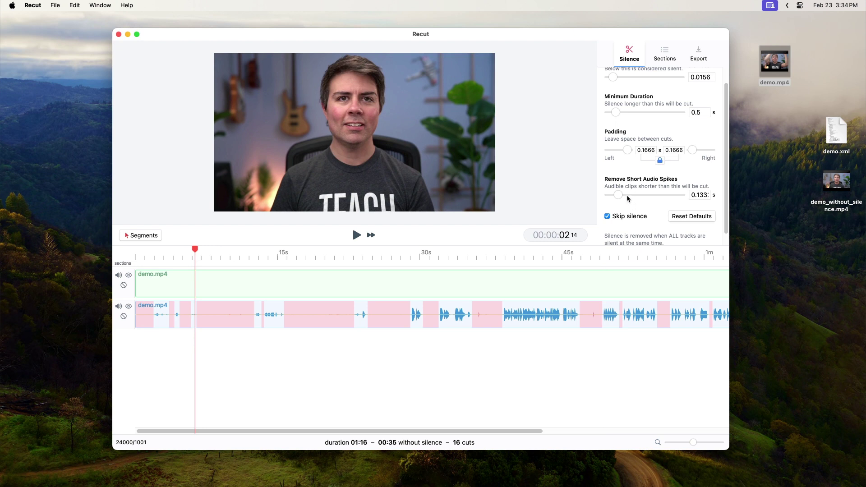
pyautogui.moveTo(625, 194); pyautogui.dragTo(608, 196)
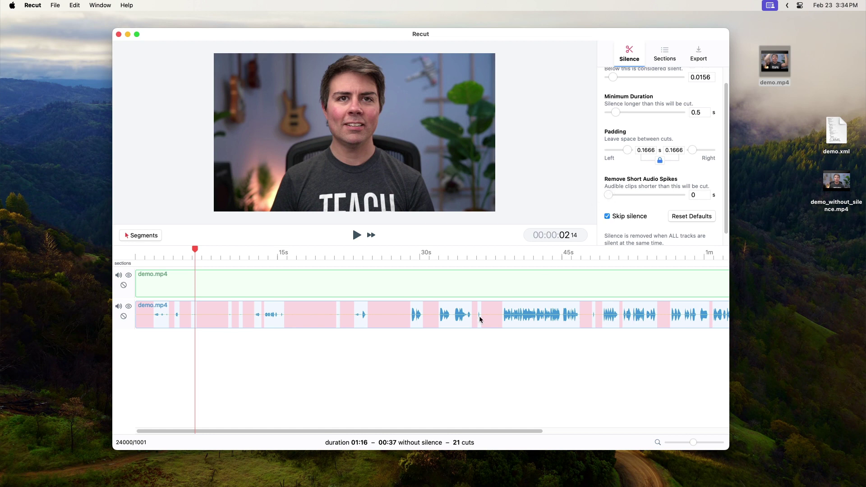
# Cut every audible segment before the speech at about 38 s, briefly restoring and re-cutting the silence just ahead of it
pyautogui.scroll(-1, 644, 197)
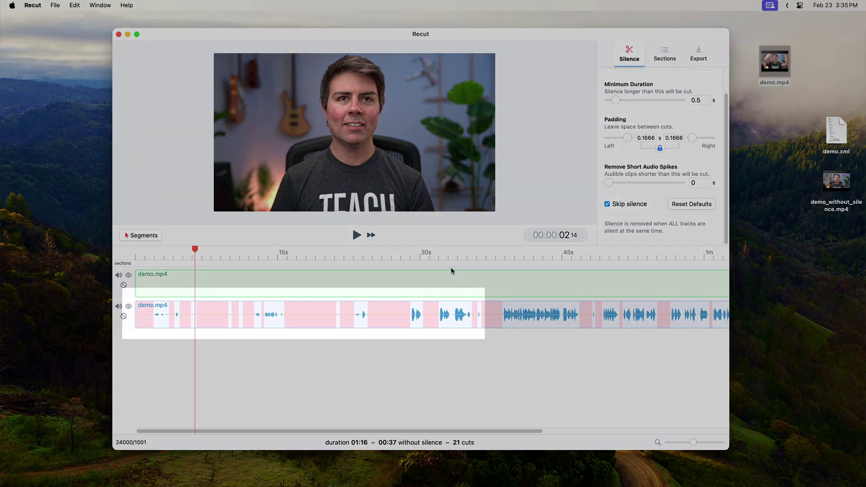
pyautogui.moveTo(452, 257); pyautogui.dragTo(502, 254)
pyautogui.click(481, 317)
pyautogui.click(469, 316)
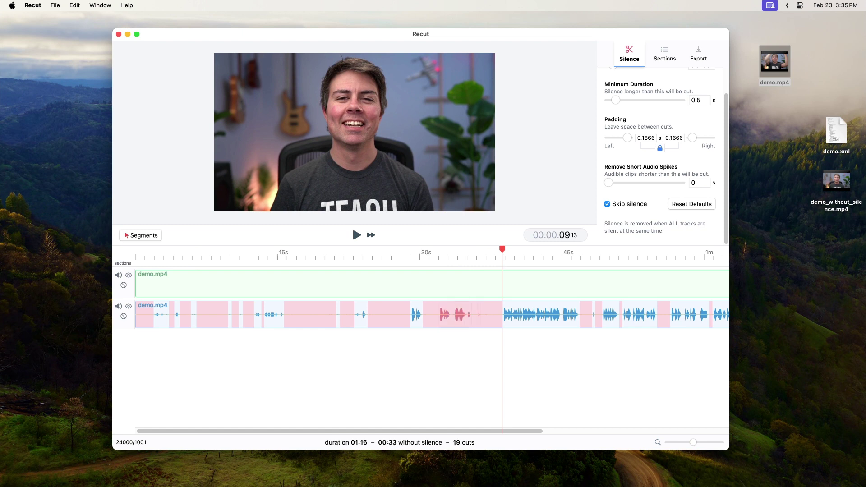
pyautogui.moveTo(419, 316); pyautogui.dragTo(150, 312)
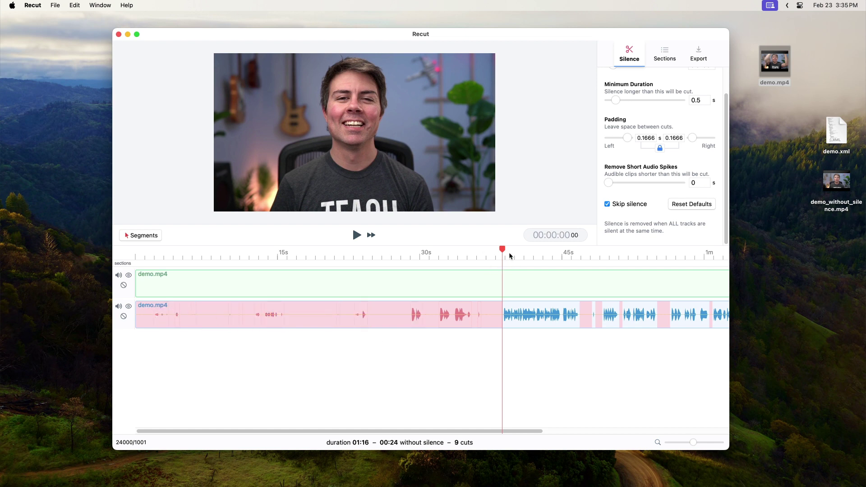
pyautogui.click(501, 320)
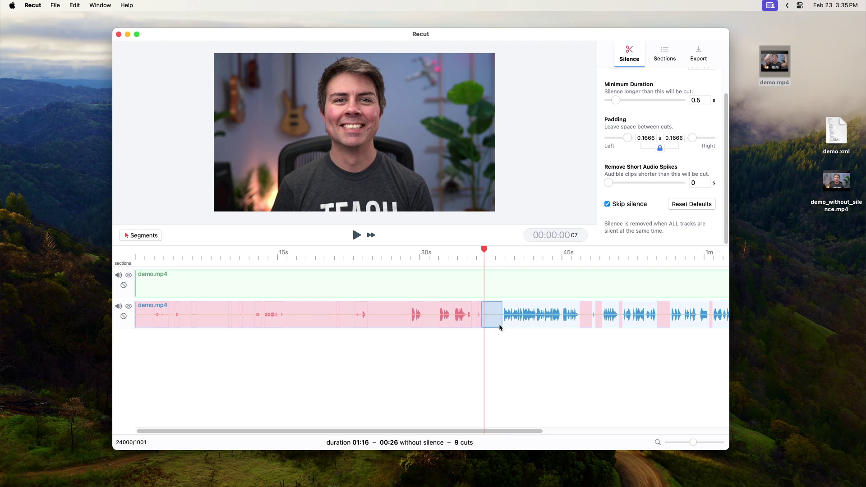
pyautogui.click(495, 319)
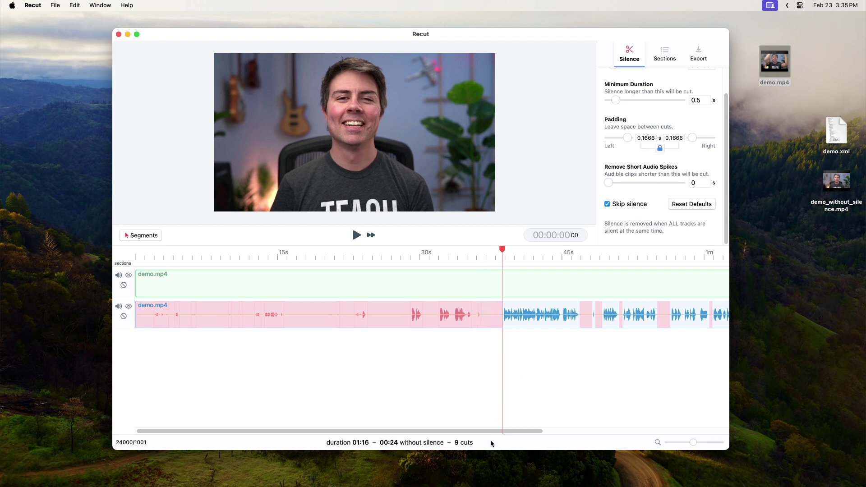
# Cut the isolated spike near 48 s and all remaining audible segments after the last speech at about 1m02s
pyautogui.moveTo(489, 432); pyautogui.dragTo(590, 432)
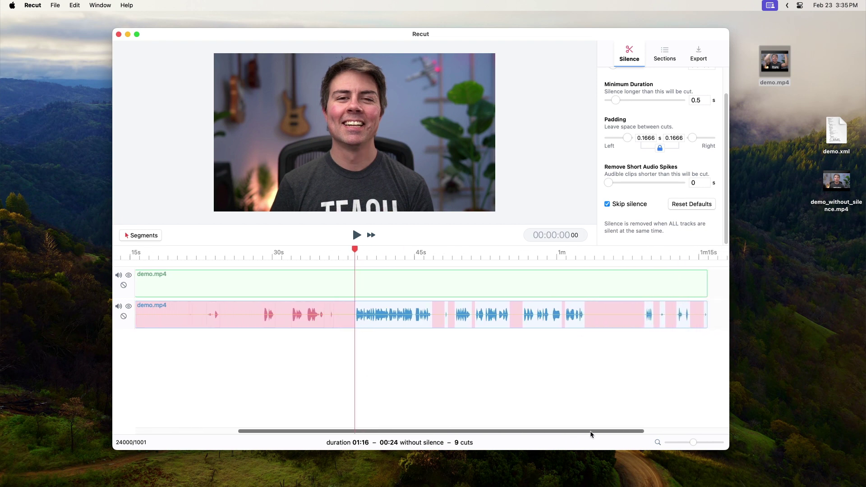
pyautogui.click(444, 321)
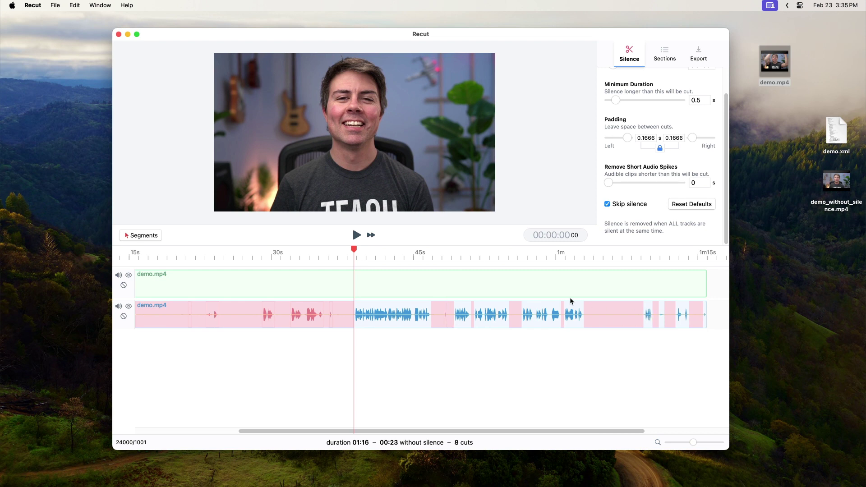
pyautogui.click(677, 314)
pyautogui.click(648, 318)
pyautogui.click(661, 316)
pyautogui.click(705, 318)
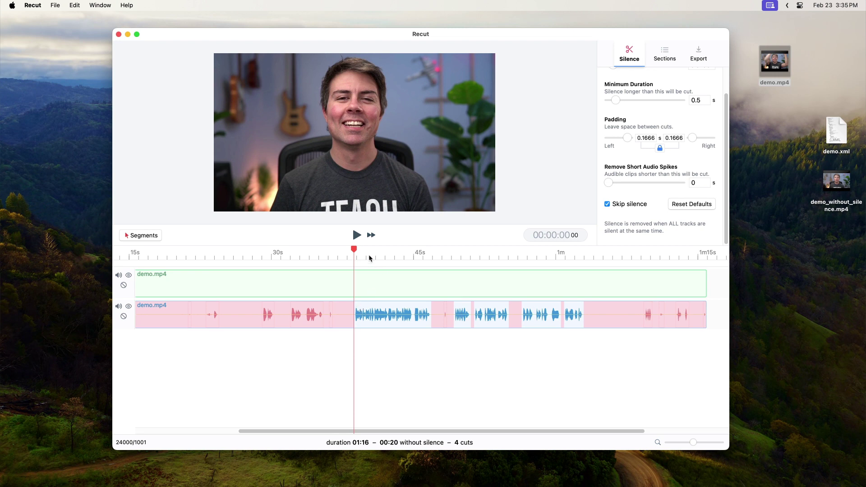
pyautogui.click(584, 256)
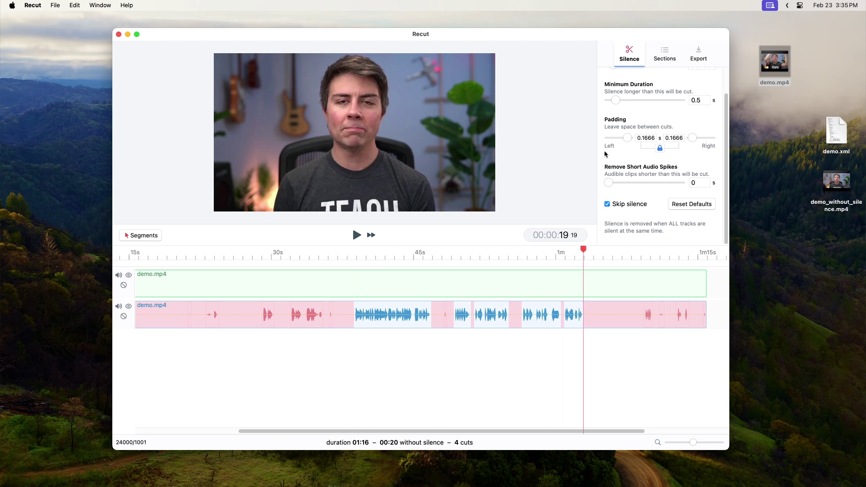
# Play the cut video from about 51 s for a few seconds to review the kept speech
pyautogui.scroll(2, 678, 150)
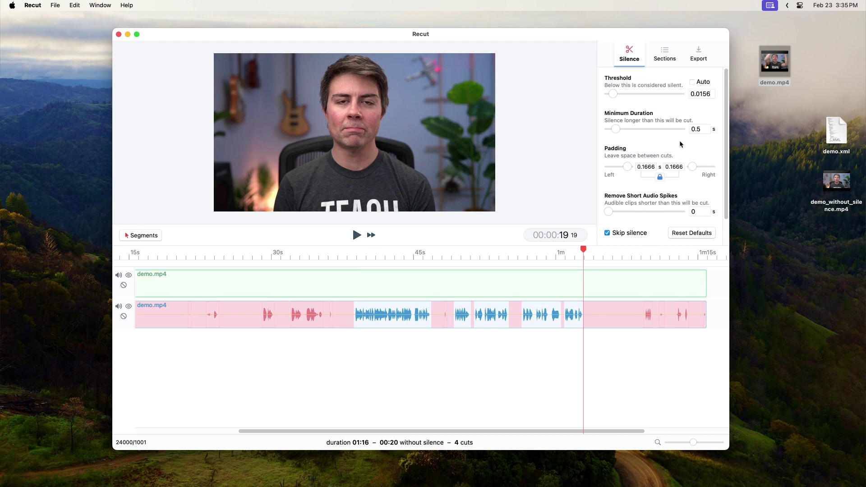
pyautogui.moveTo(565, 256); pyautogui.dragTo(474, 263)
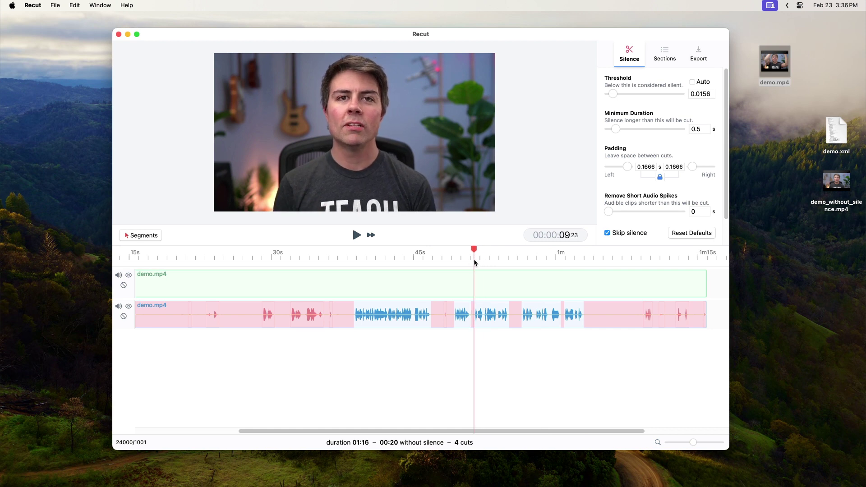
pyautogui.press('space')
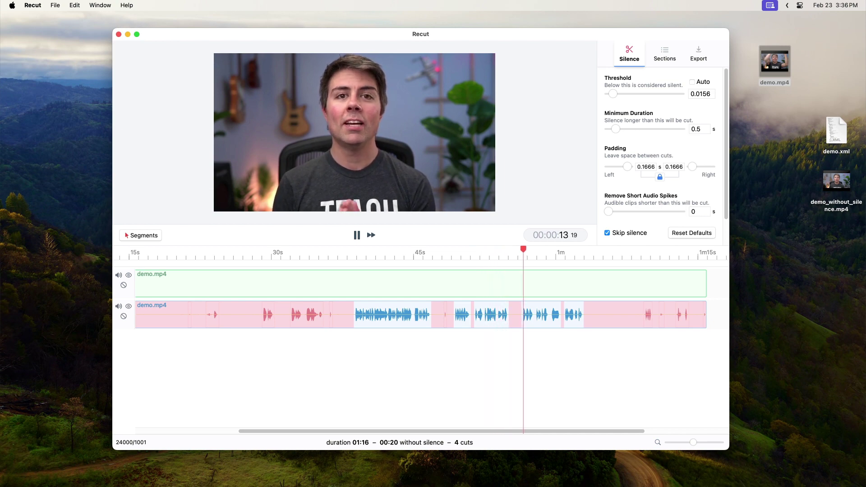
pyautogui.press('space')
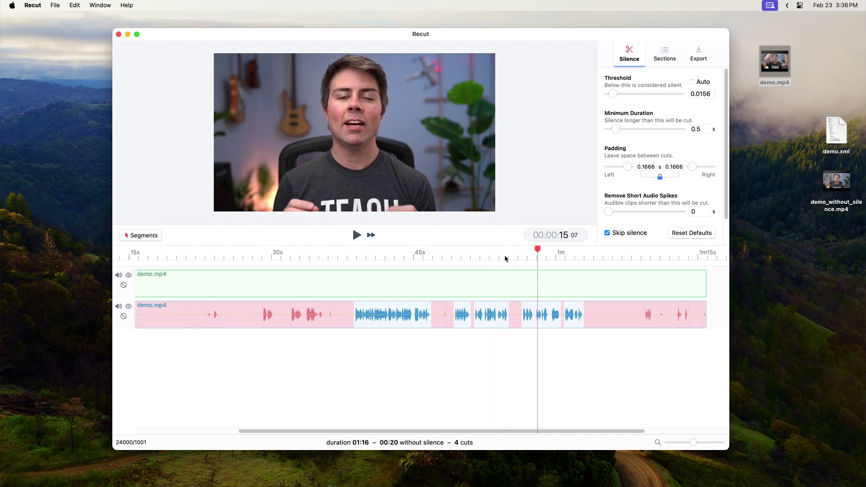
# Inspect the speech between the cuts near 51 s and 55 s up close
pyautogui.click(500, 253)
pyautogui.scroll(3, 497, 253)
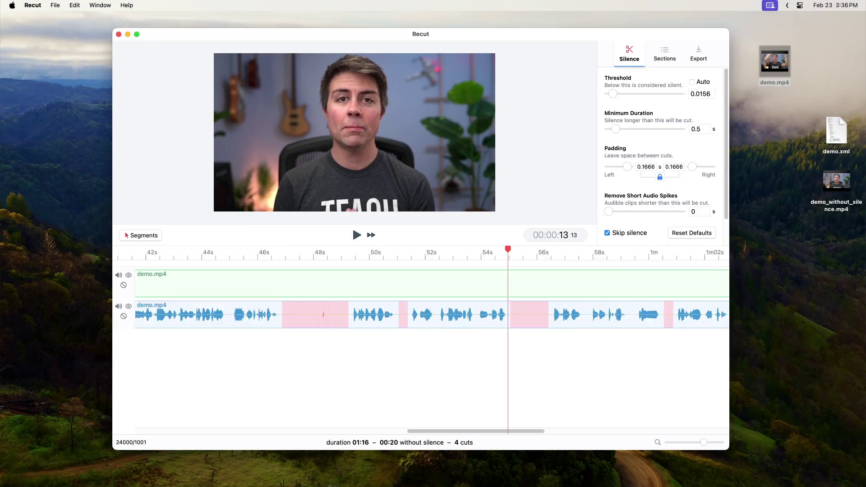
pyautogui.scroll(3, 500, 270)
pyautogui.click(432, 315)
pyautogui.click(423, 339)
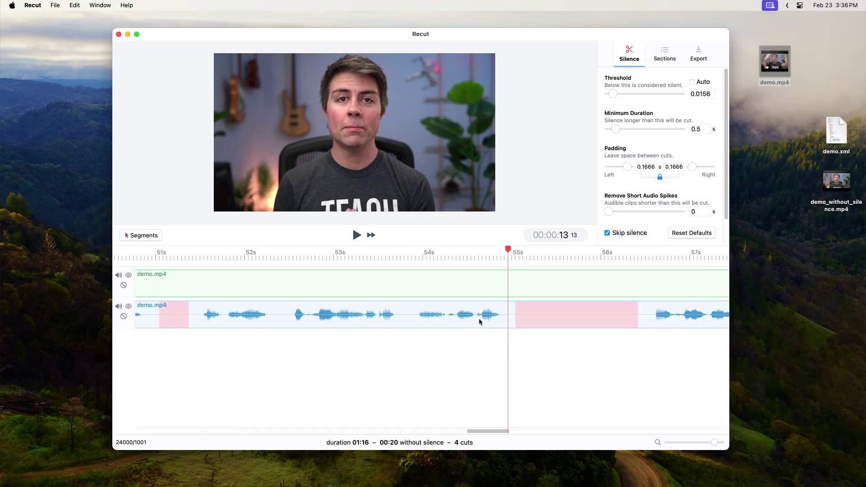
pyautogui.scroll(-3, 480, 322)
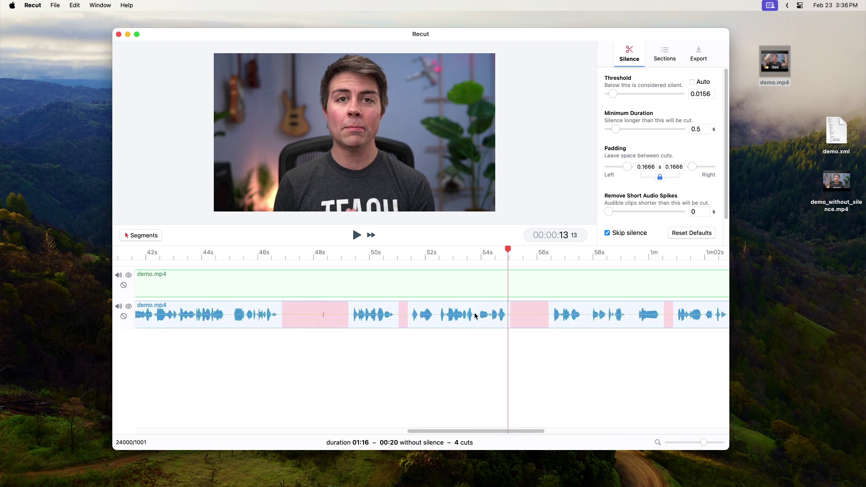
# Review the editors available for timeline export and keep Adobe Premiere (.xml) selected
pyautogui.click(698, 53)
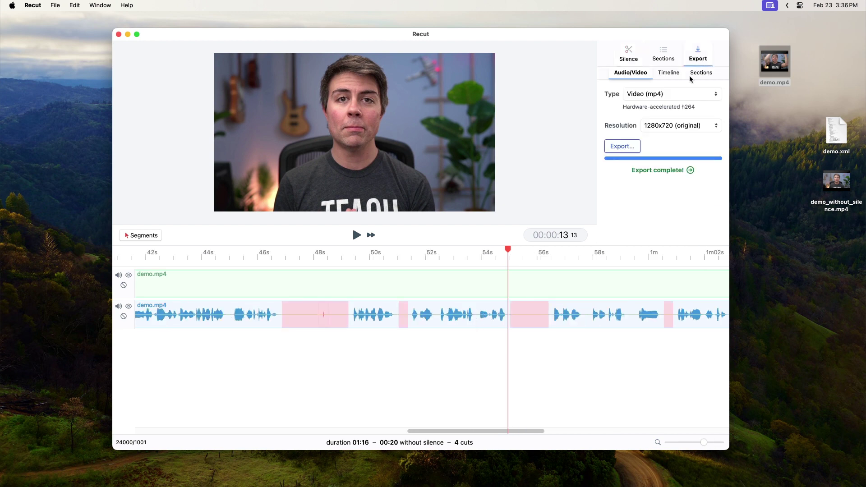
pyautogui.click(669, 72)
pyautogui.click(670, 119)
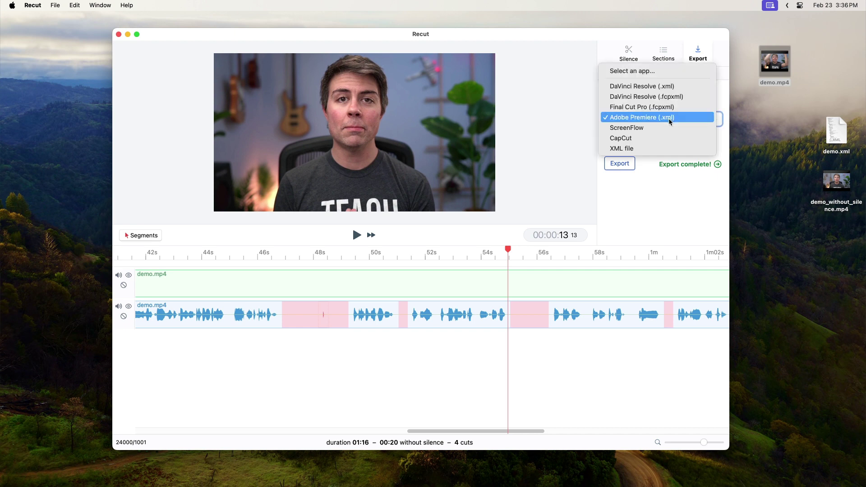
pyautogui.click(659, 208)
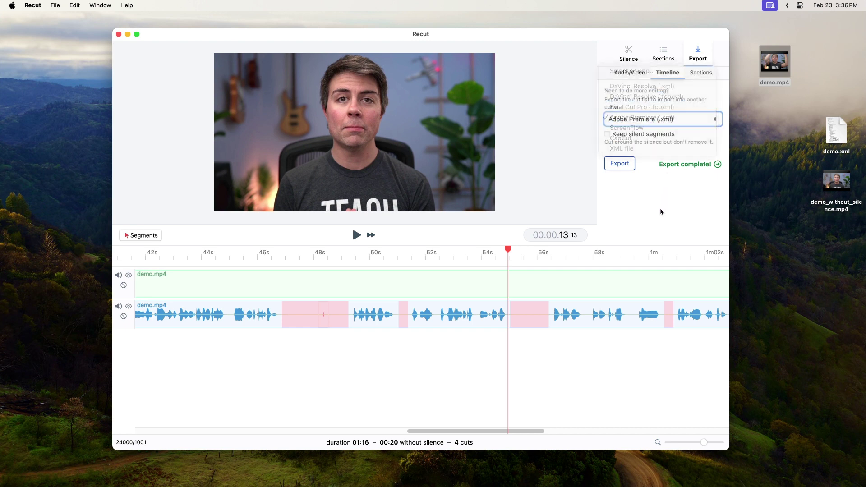
# Set the linked padding and minimum silence duration to 0 s and cut the short speech segment near 54 s
pyautogui.click(475, 253)
pyautogui.click(476, 254)
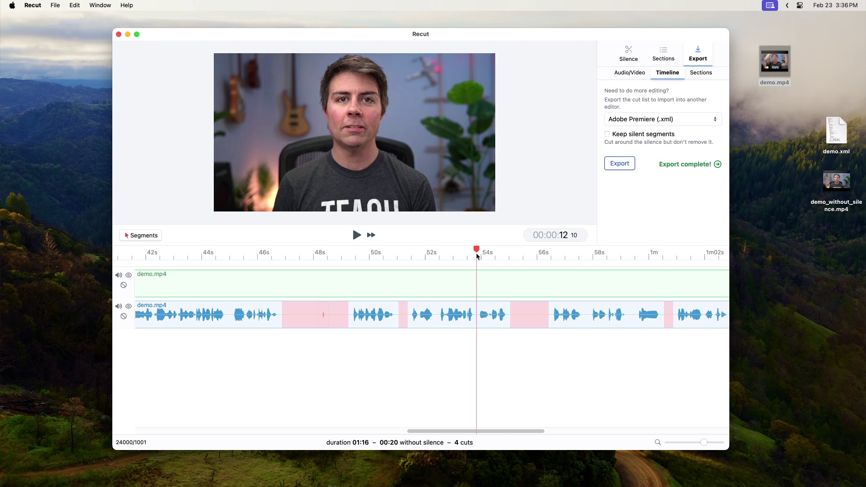
pyautogui.click(627, 58)
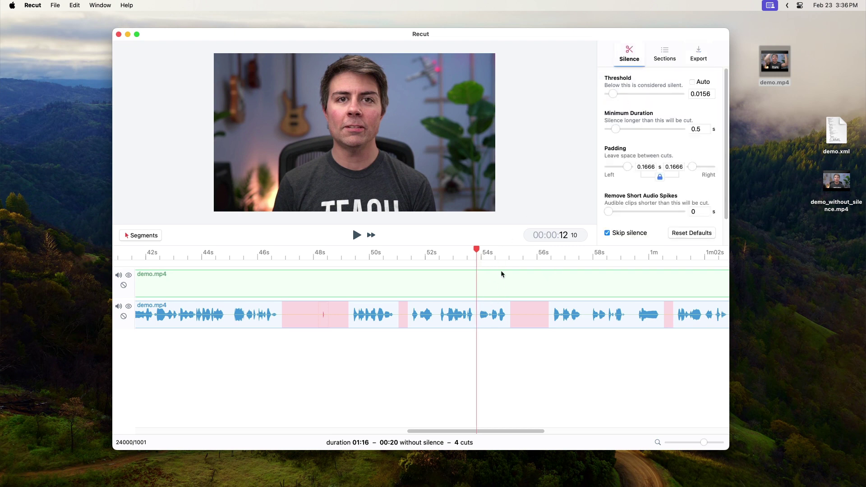
pyautogui.click(476, 254)
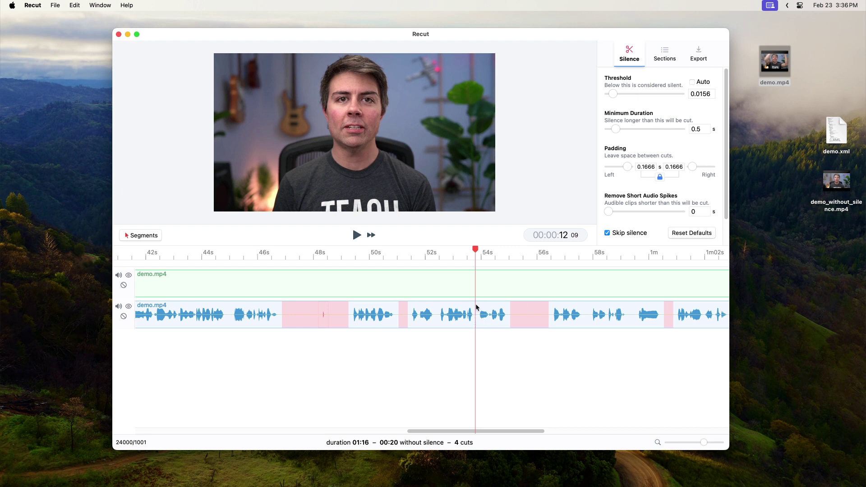
pyautogui.click(630, 168)
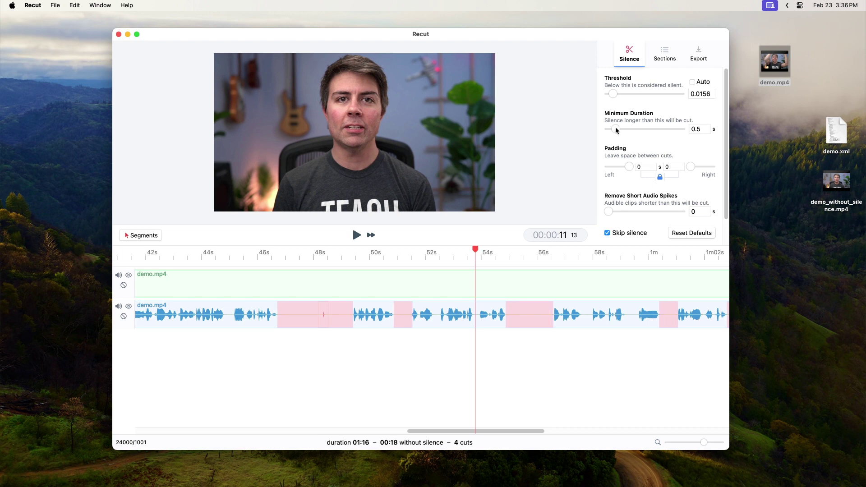
pyautogui.moveTo(617, 130); pyautogui.dragTo(608, 130)
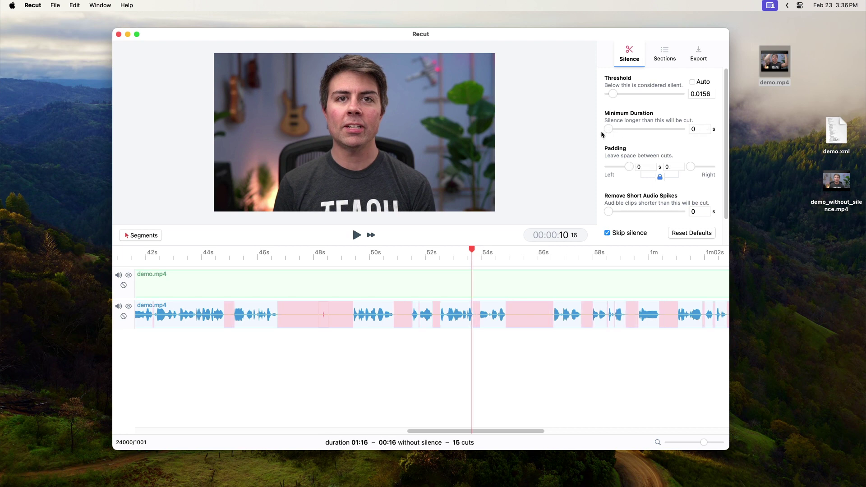
pyautogui.click(496, 318)
# Set the linked padding to 0.1666 s and the minimum silence duration to 0.5 s, and check the speech near 53 s
pyautogui.moveTo(630, 168); pyautogui.dragTo(627, 165)
pyautogui.moveTo(609, 130); pyautogui.dragTo(616, 130)
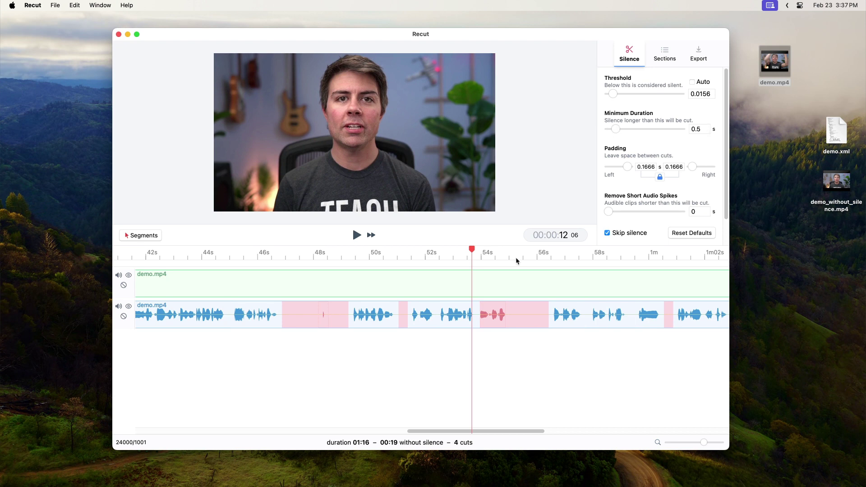
pyautogui.click(461, 253)
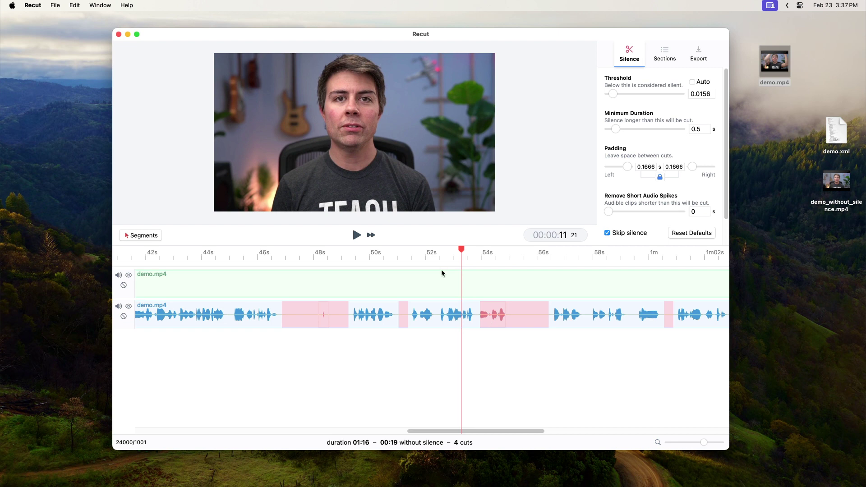
pyautogui.moveTo(444, 257)
pyautogui.mouseDown()
pyautogui.moveTo(545, 255)
pyautogui.moveTo(450, 255)
pyautogui.mouseUp()
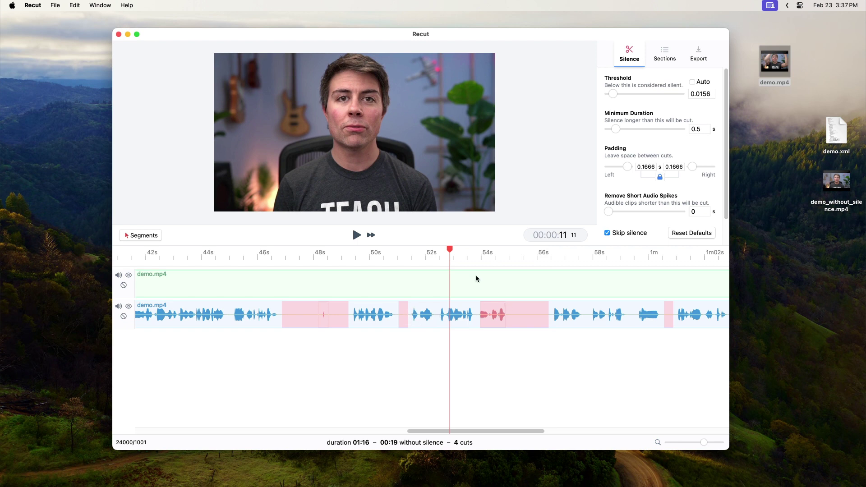
# Compare the hardware and software video types for audio/video export and keep Video (mp4) selected
pyautogui.scroll(-5, 490, 361)
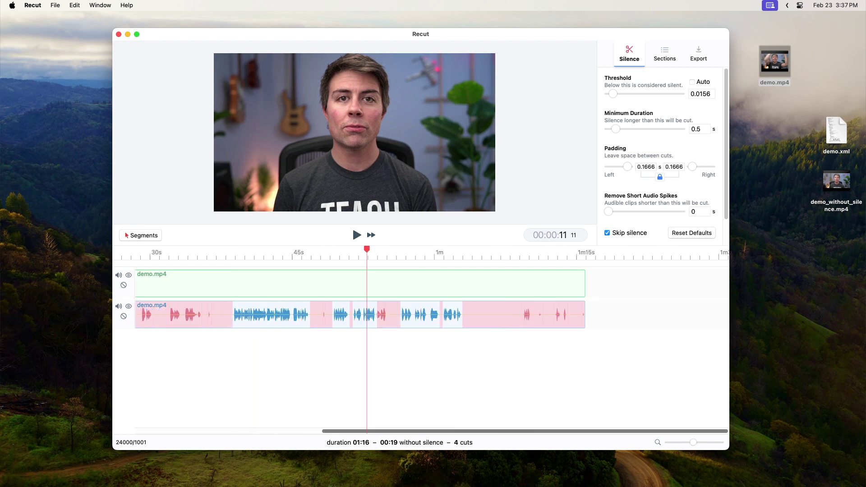
pyautogui.scroll(-1, 677, 173)
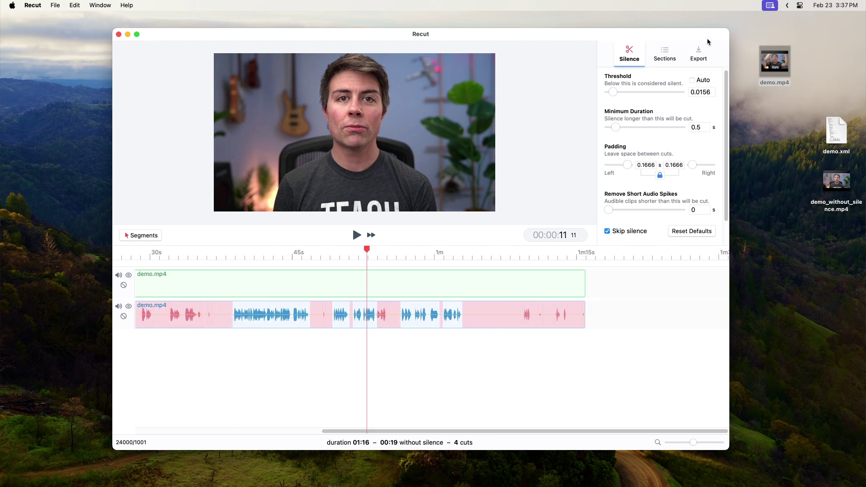
pyautogui.click(698, 58)
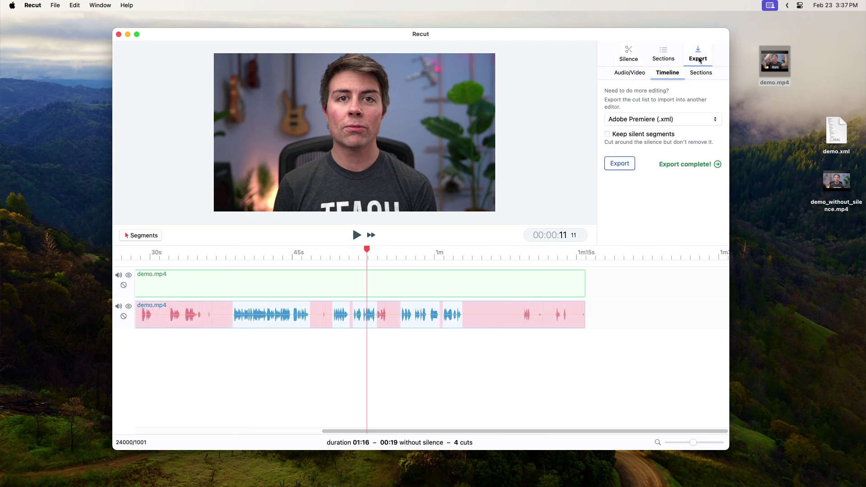
pyautogui.click(630, 73)
pyautogui.click(645, 93)
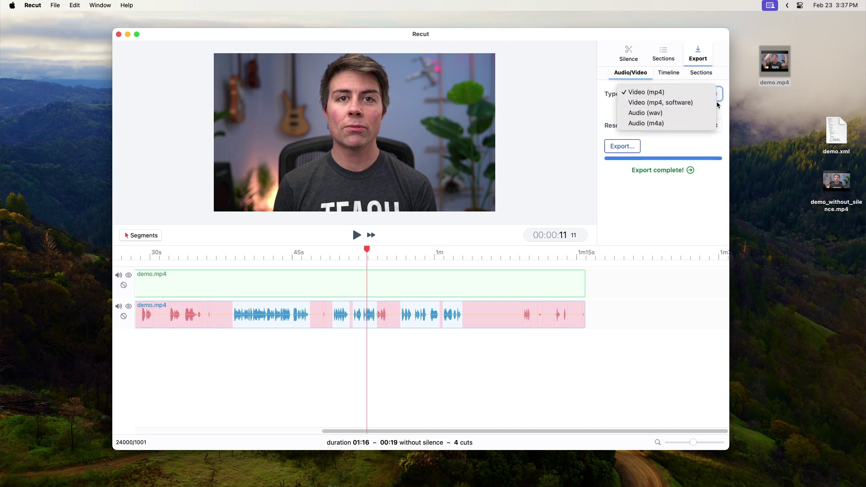
pyautogui.click(682, 103)
pyautogui.click(682, 92)
pyautogui.click(684, 82)
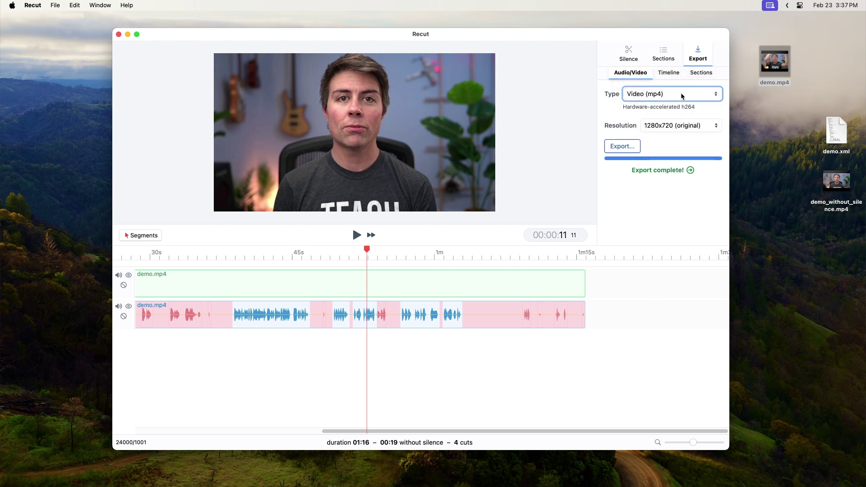
pyautogui.click(677, 93)
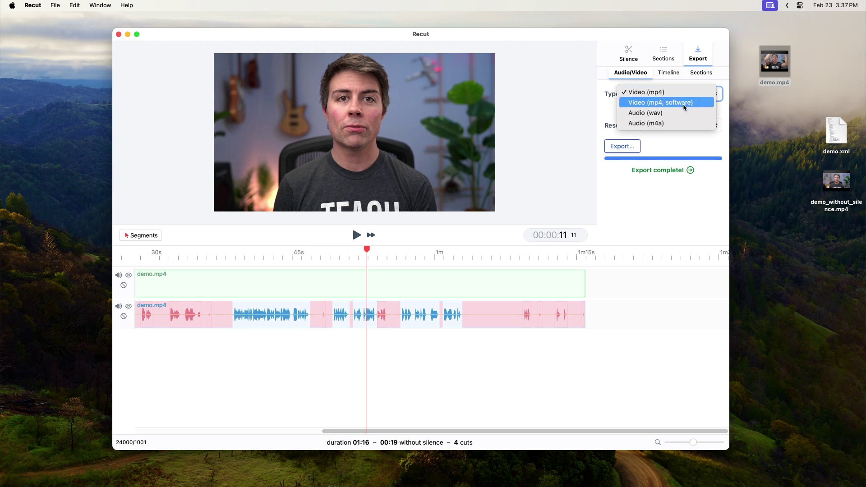
pyautogui.click(724, 103)
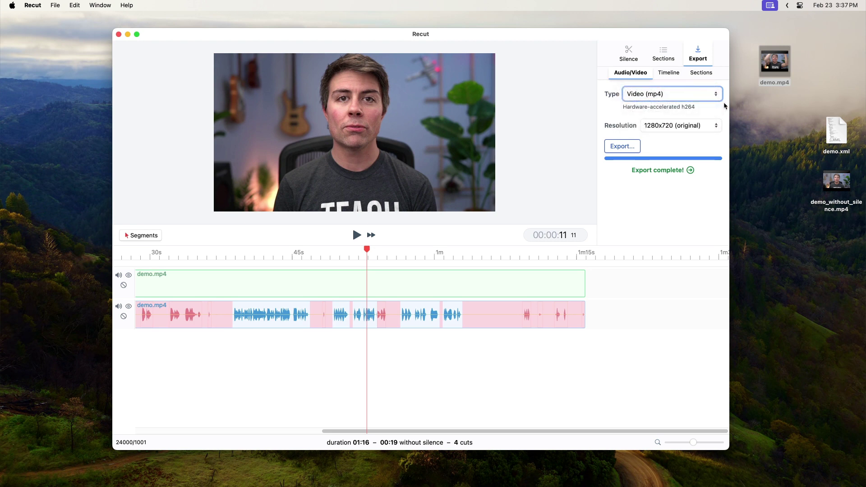
# Check the resolution choices for the video export and keep 1280x720 (original)
pyautogui.click(664, 127)
pyautogui.click(609, 128)
pyautogui.click(622, 146)
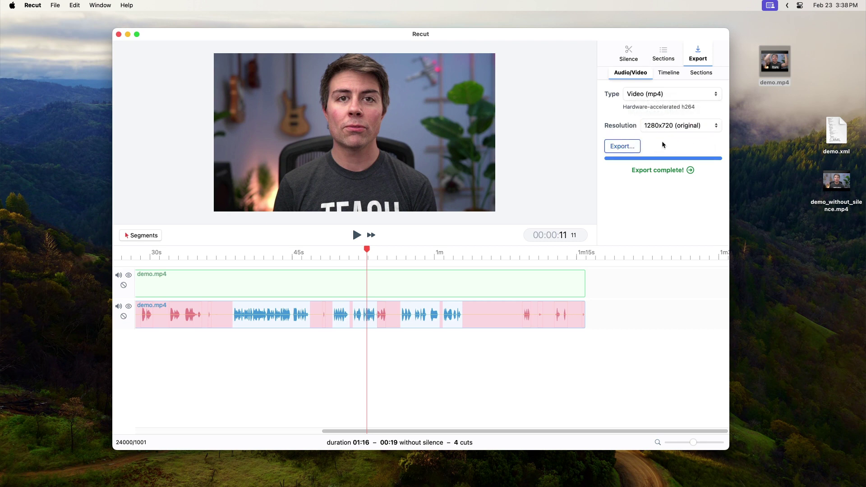
# Look over the editors supported for timeline export and leave Adobe Premiere (.xml) chosen
pyautogui.click(668, 73)
pyautogui.click(663, 118)
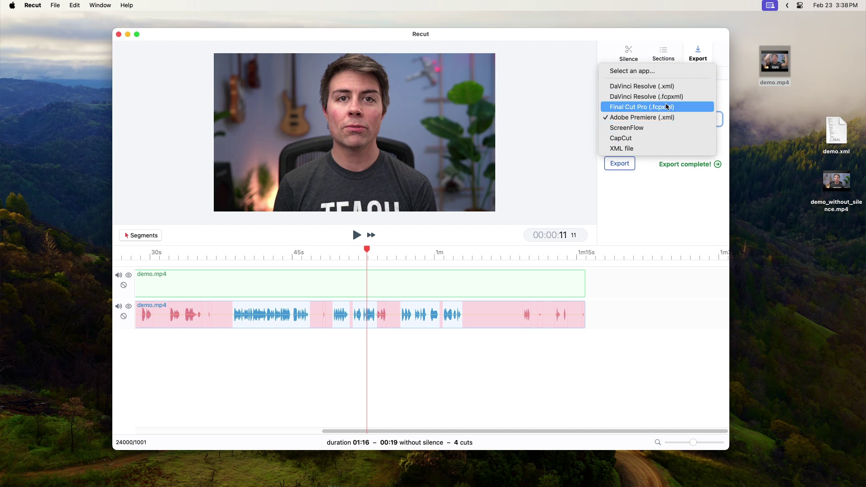
pyautogui.click(649, 188)
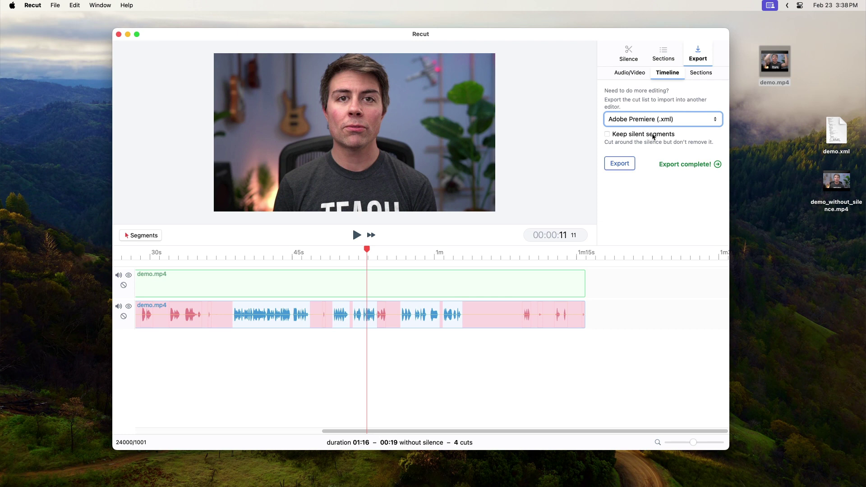
# Try the Keep silent segments option for the Adobe Premiere timeline export and open the completed export
pyautogui.click(641, 135)
pyautogui.click(656, 137)
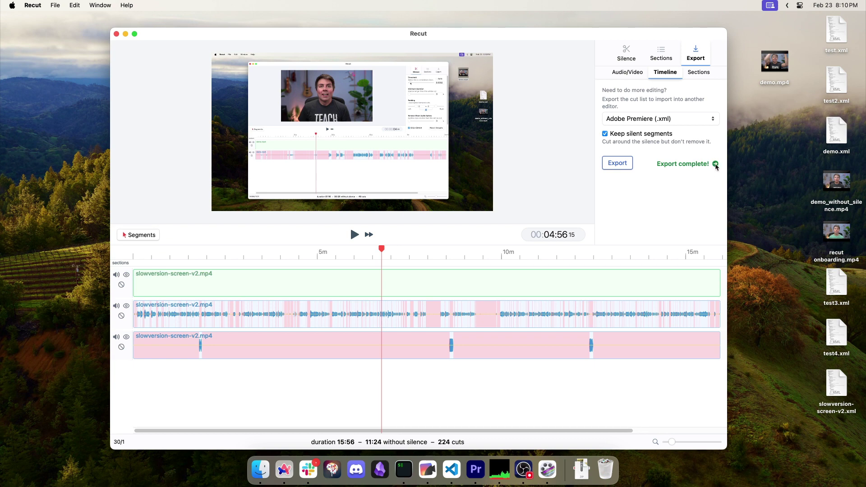
pyautogui.click(716, 165)
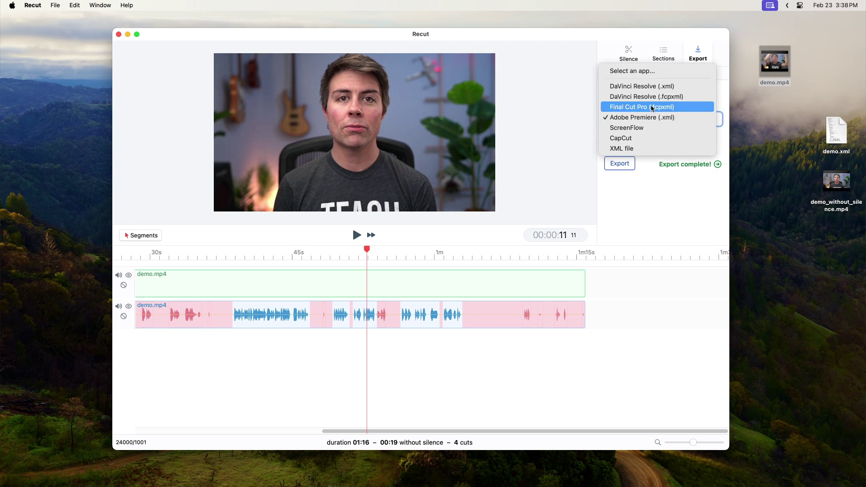
# Set the timeline export to Final Cut Pro (.fcpxml), leaving Multicam off after trying it, and return to the audio/video export settings
pyautogui.press('Escape')
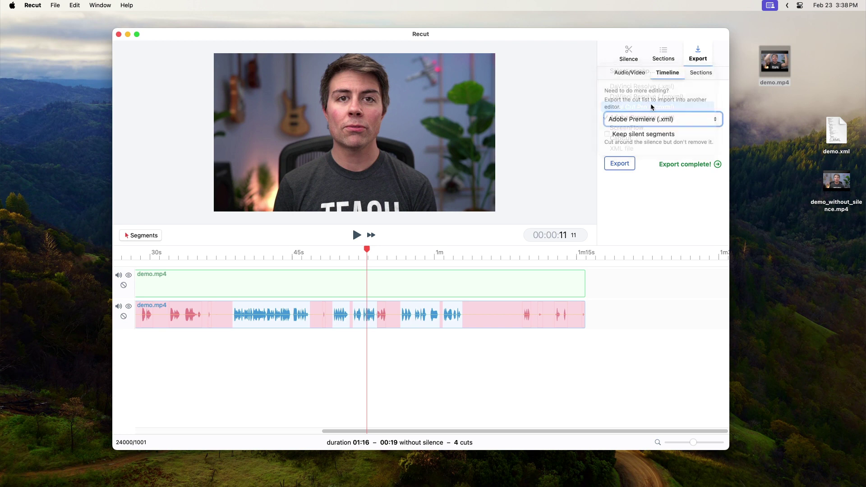
pyautogui.press('Down')
pyautogui.click(630, 156)
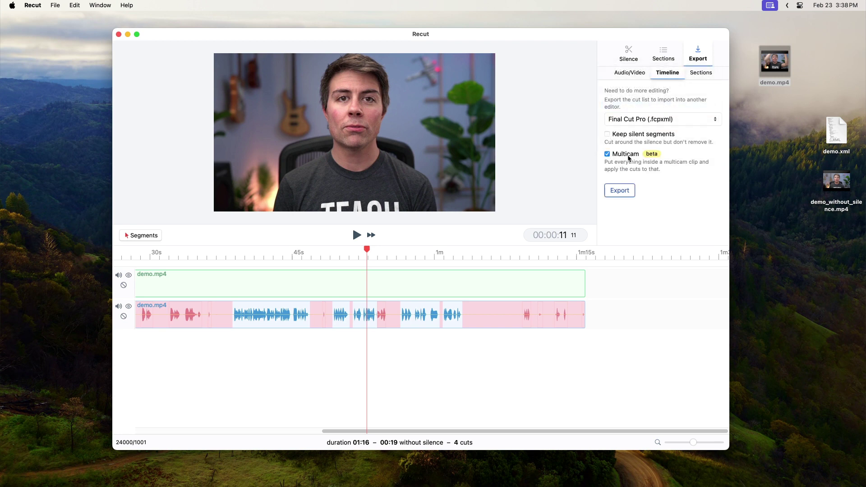
pyautogui.click(628, 156)
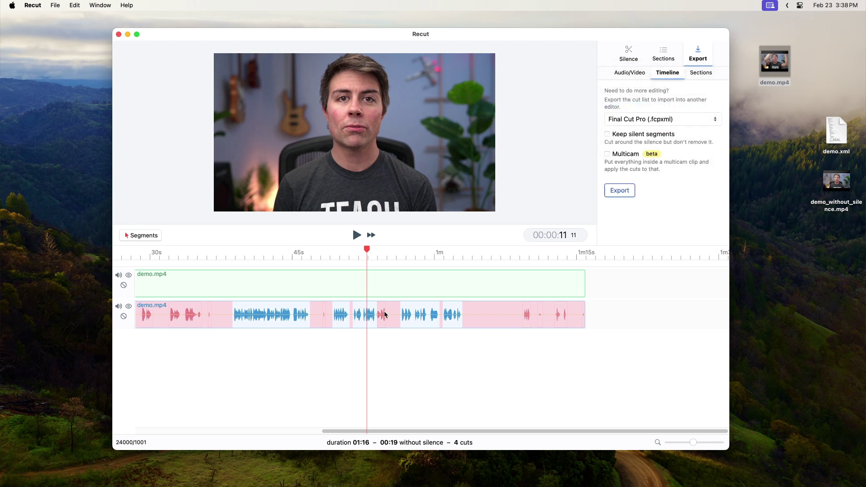
pyautogui.click(622, 155)
pyautogui.click(623, 156)
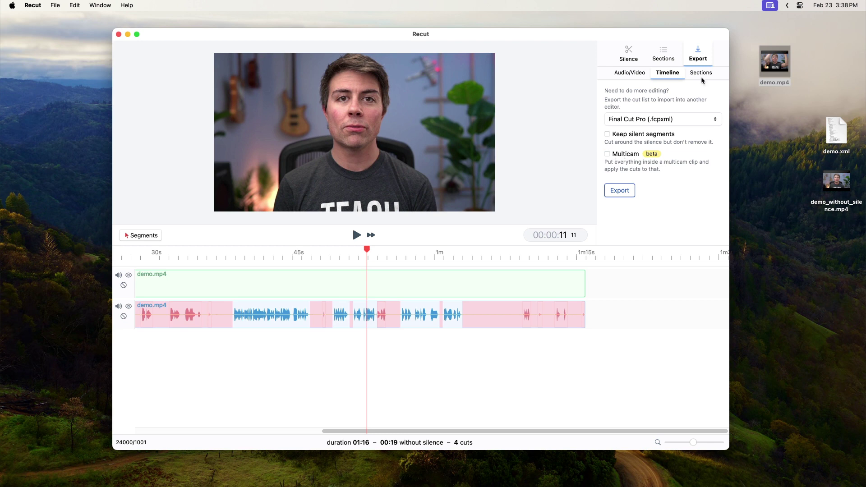
pyautogui.click(636, 76)
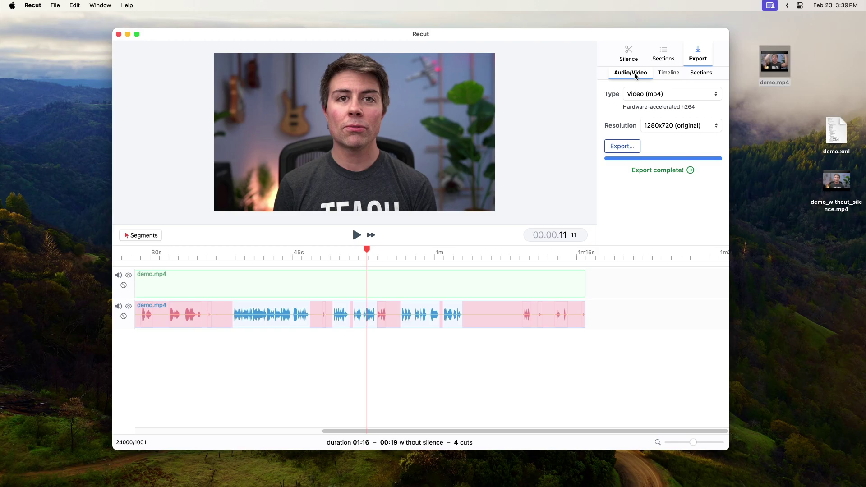